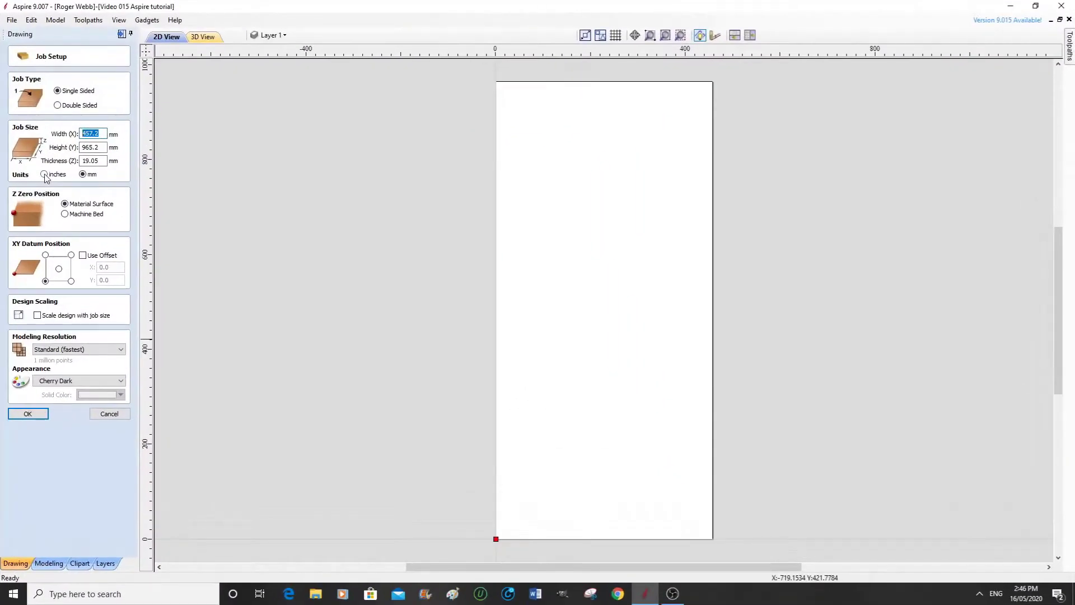
# - Set the job to inches and 36 inches high, then show it in 3D as Cherry Dark after trying Mahogany
pyautogui.click(118, 194)
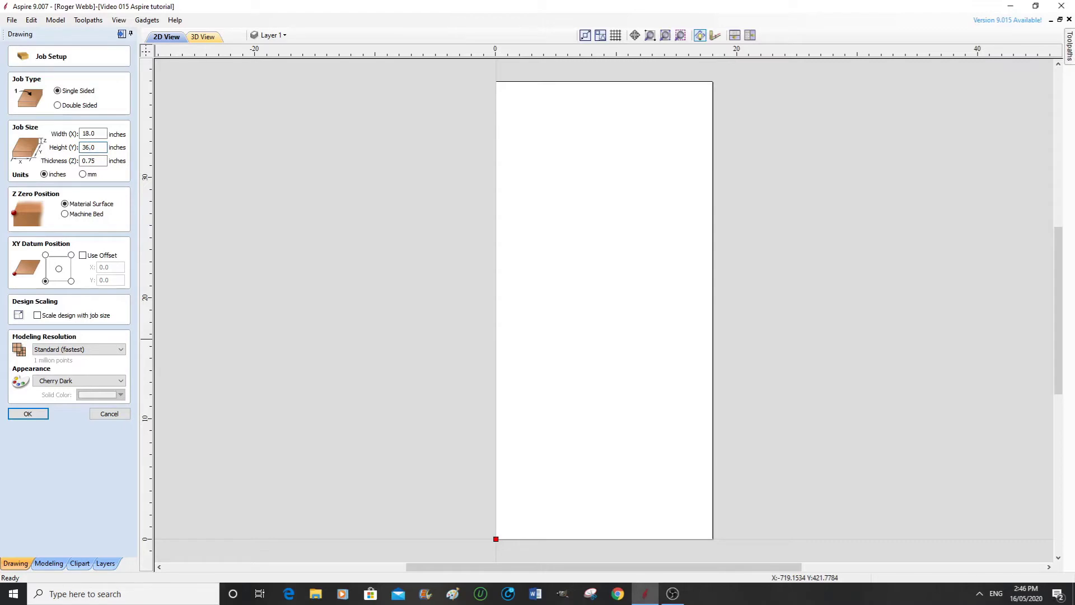
pyautogui.press('Return')
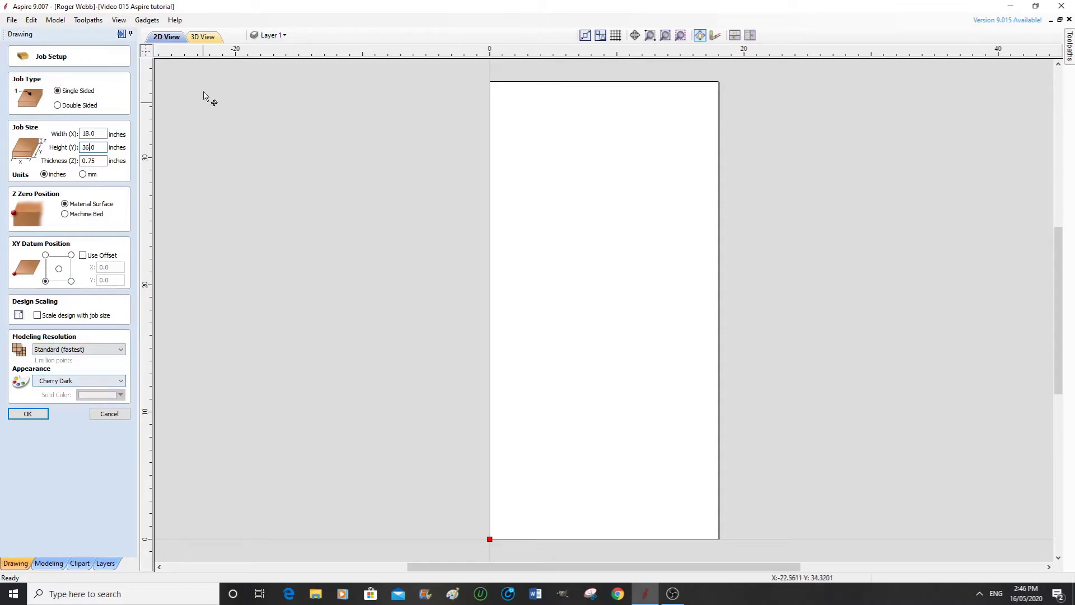
pyautogui.click(204, 37)
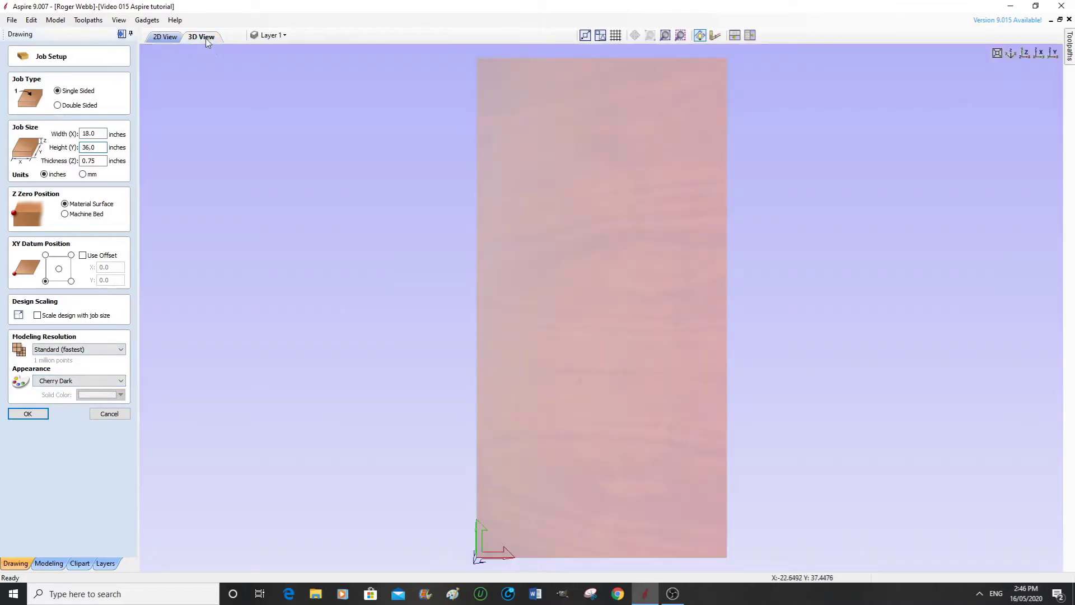
pyautogui.click(120, 381)
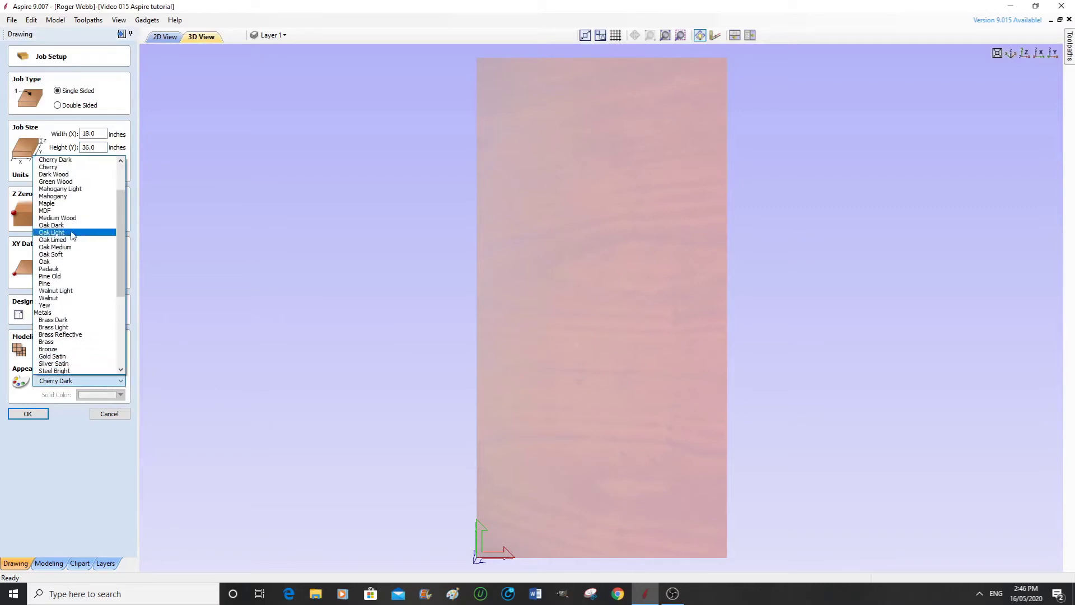
pyautogui.click(71, 198)
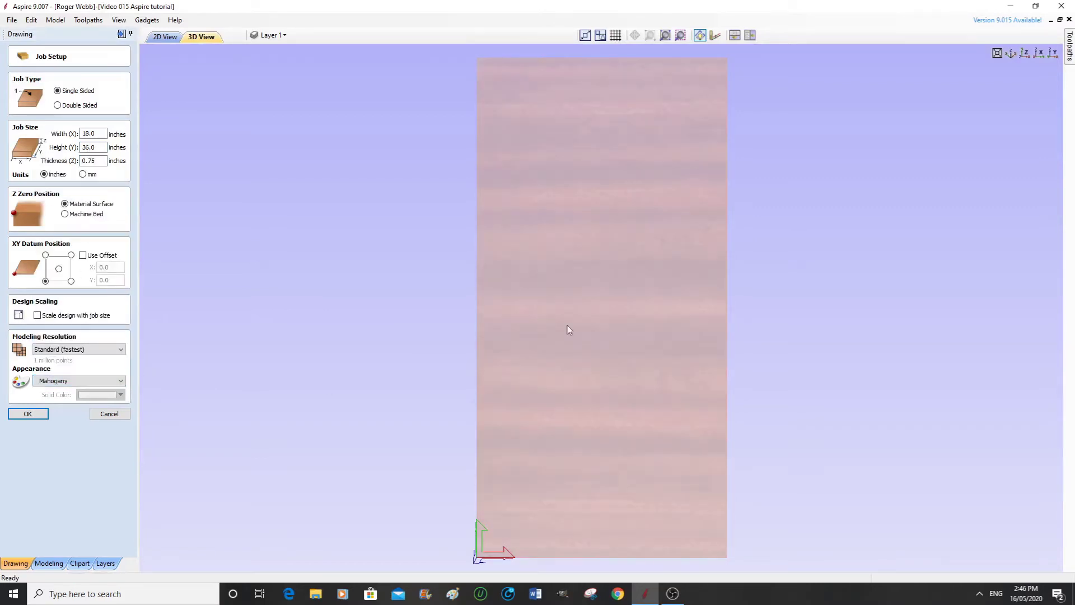
pyautogui.click(120, 381)
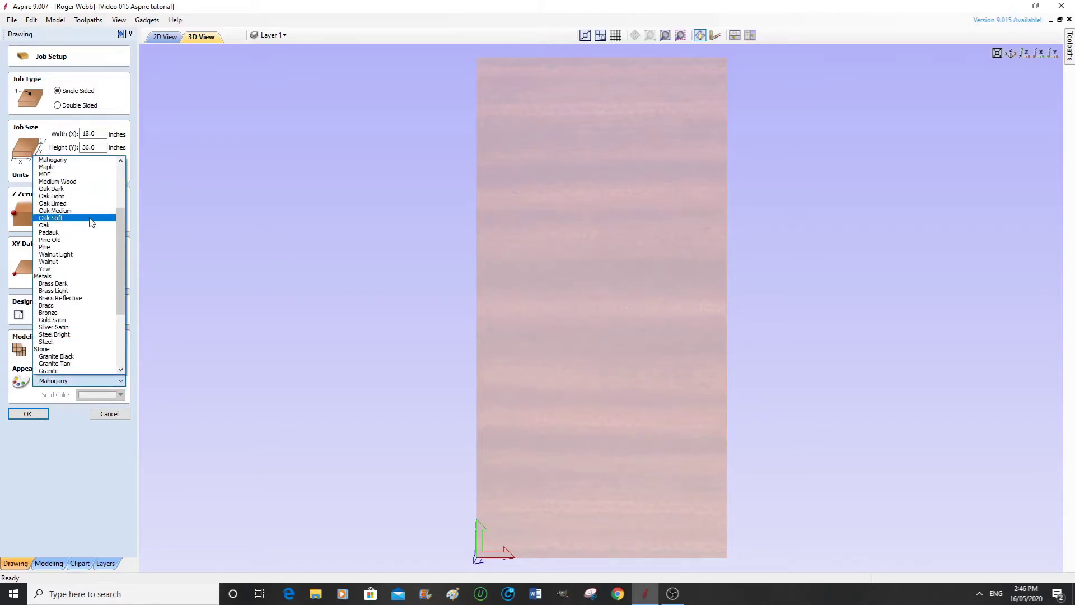
pyautogui.scroll(4, 91, 223)
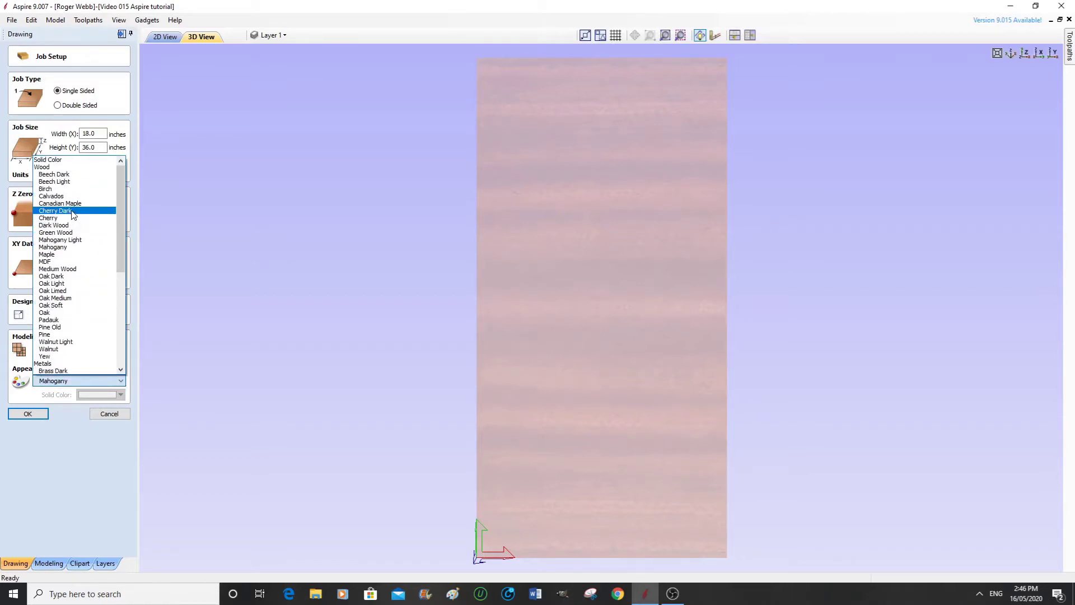
pyautogui.click(72, 211)
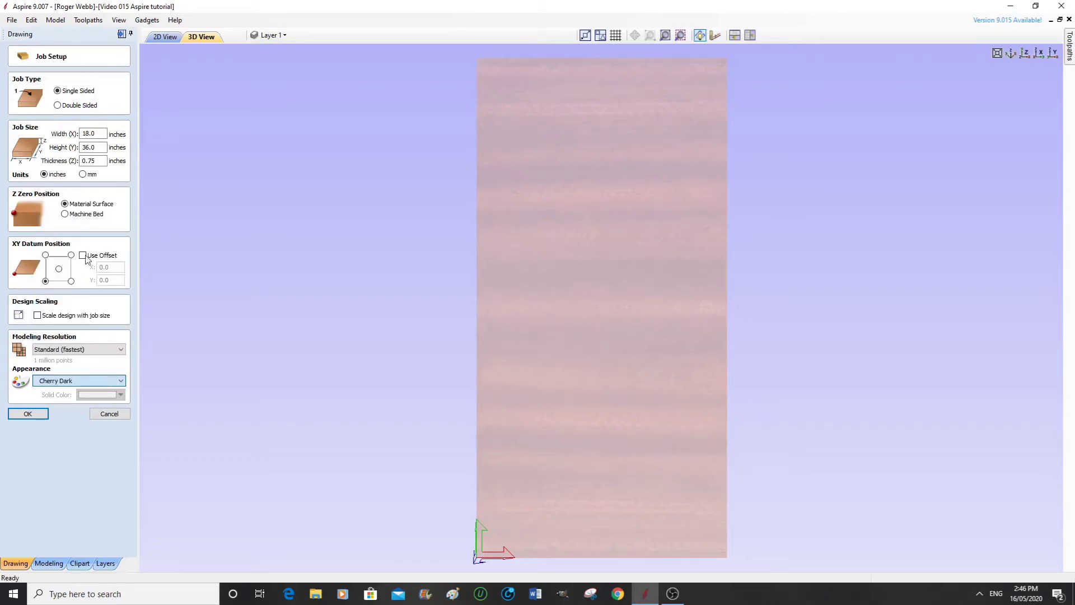
# - Confirm the job setup and import the tree 422 leaf image
pyautogui.click(35, 414)
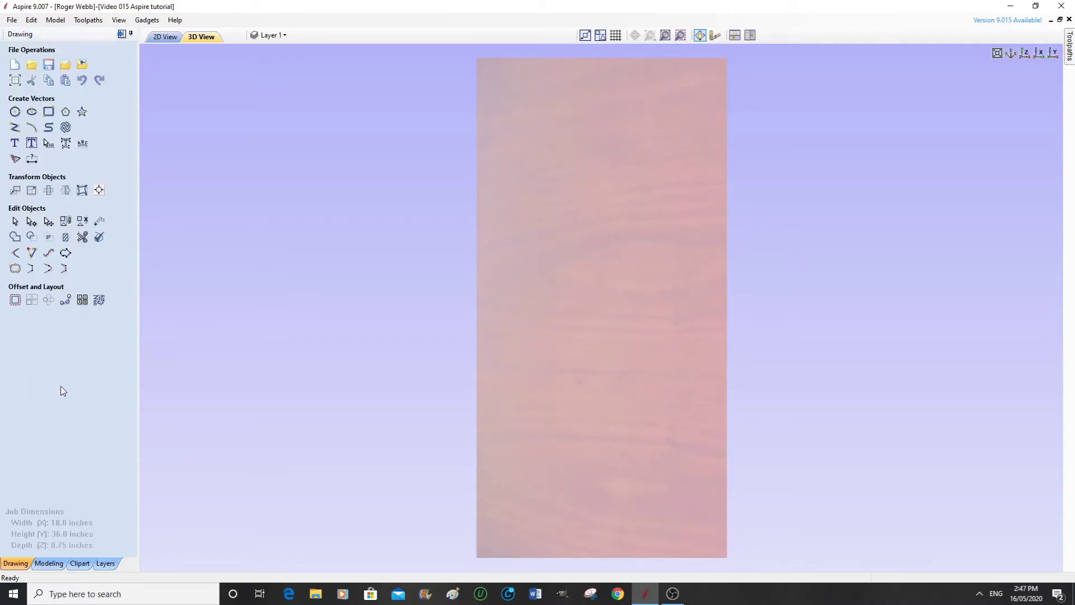
pyautogui.click(83, 65)
pyautogui.scroll(-4, 611, 322)
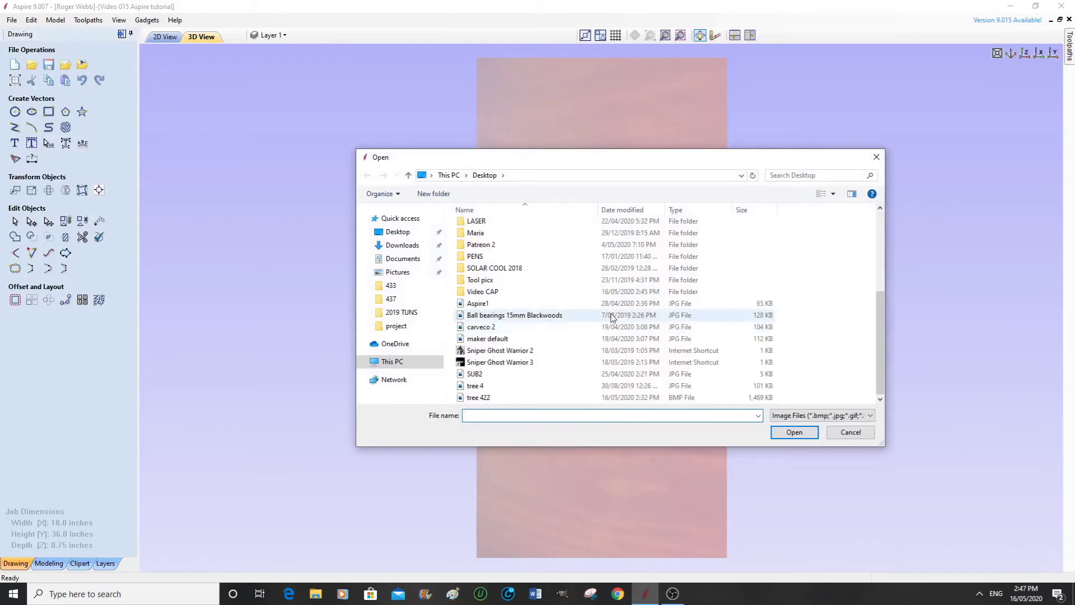
pyautogui.doubleClick(511, 396)
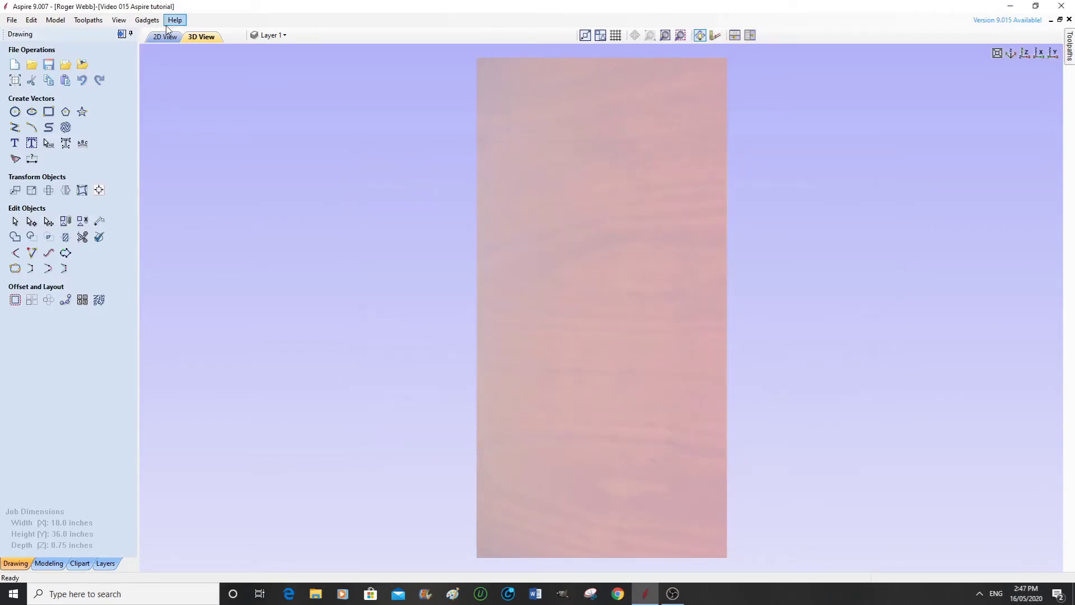
# - Return to 2D view, enlarge the leaf image, then undo twice to remove it
pyautogui.click(166, 36)
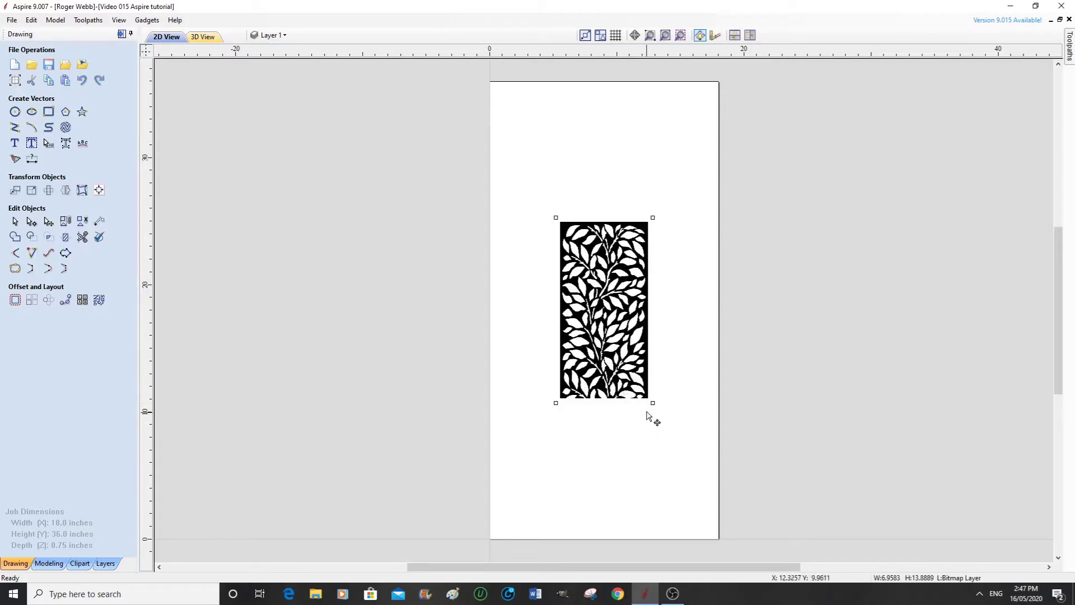
pyautogui.moveTo(652, 404); pyautogui.dragTo(630, 423)
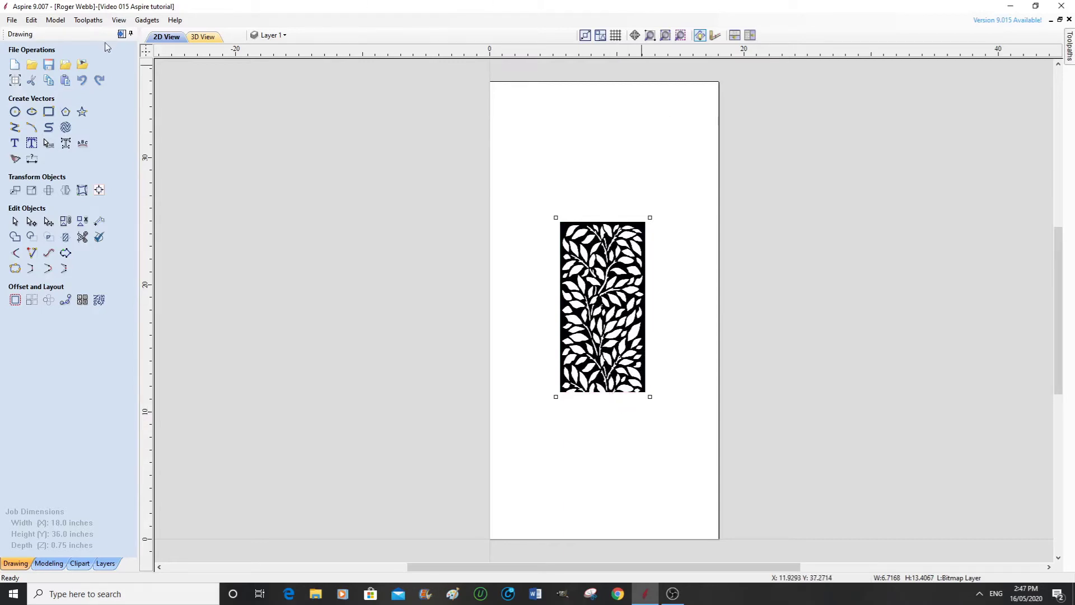
pyautogui.click(83, 81)
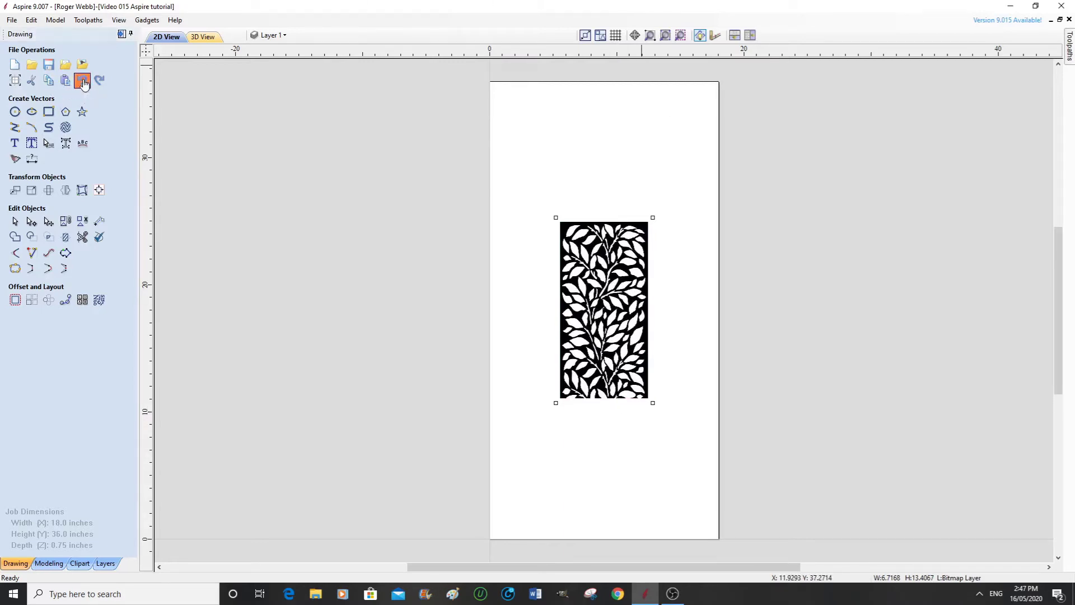
pyautogui.click(83, 81)
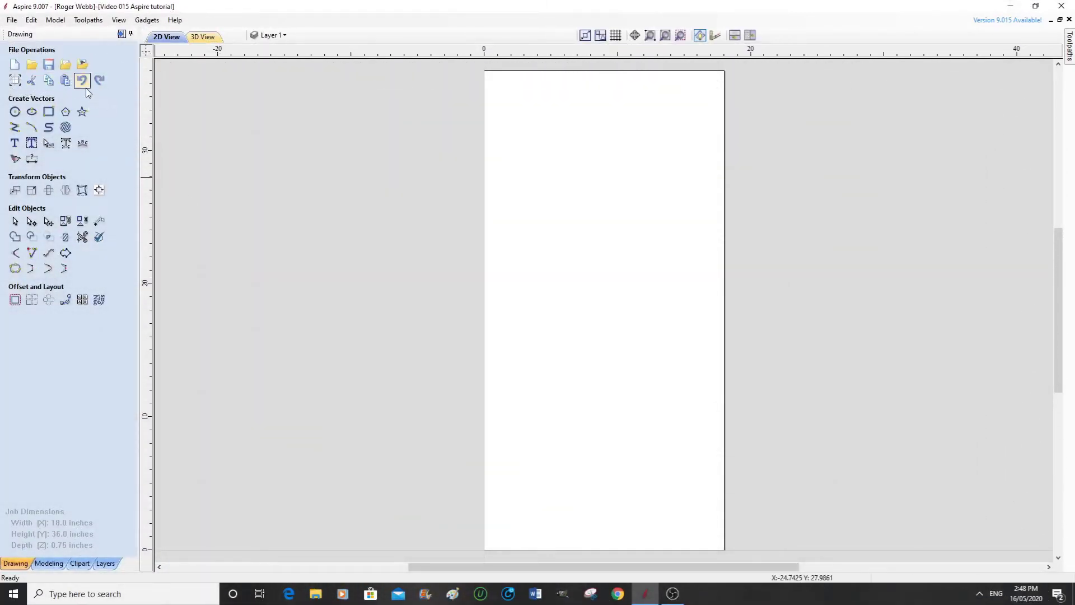
# - Import the Capture 22 leaf image and stretch its corners to fill the 18 × 36 inch sheet
pyautogui.click(82, 64)
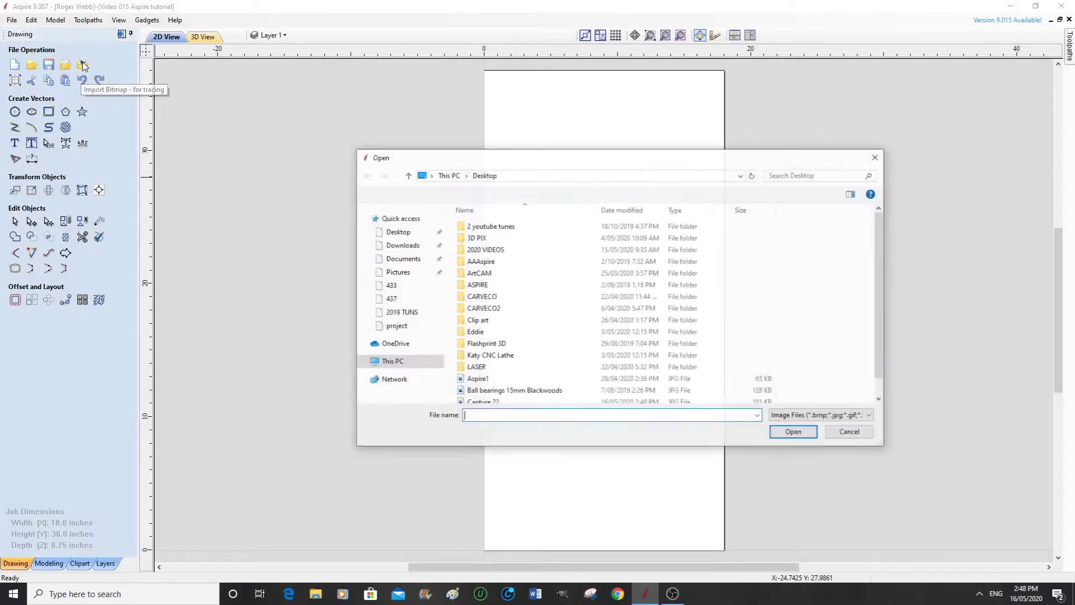
pyautogui.scroll(-5, 595, 351)
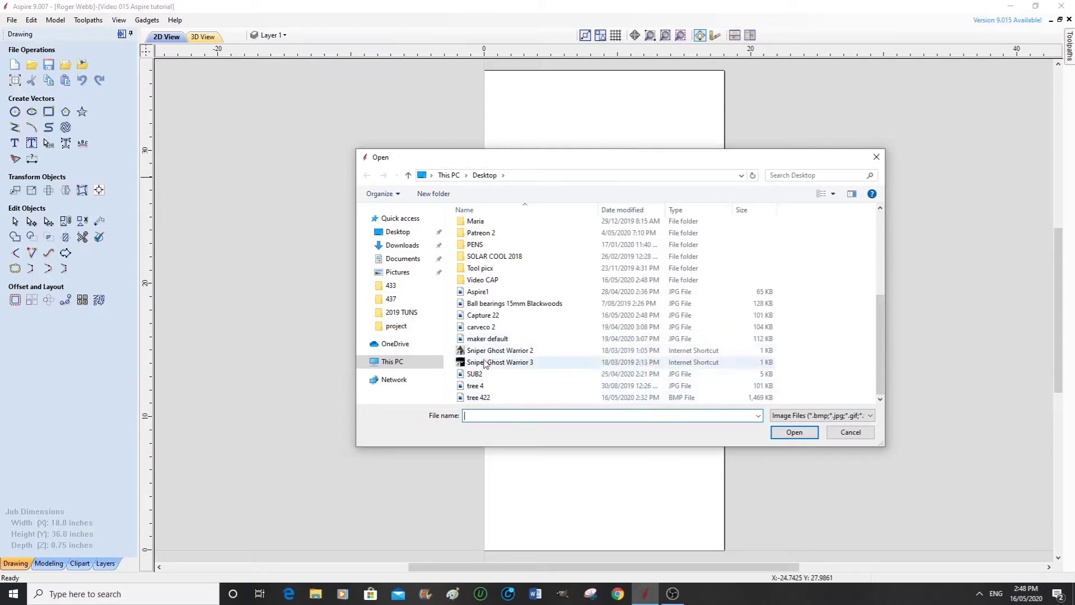
pyautogui.doubleClick(510, 315)
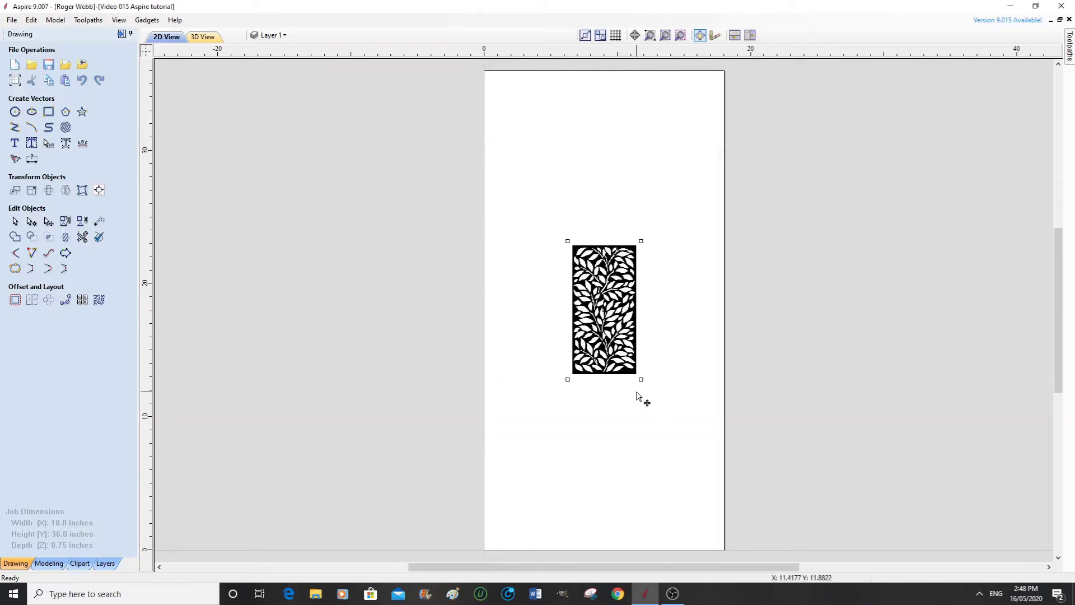
pyautogui.moveTo(641, 241); pyautogui.dragTo(724, 71)
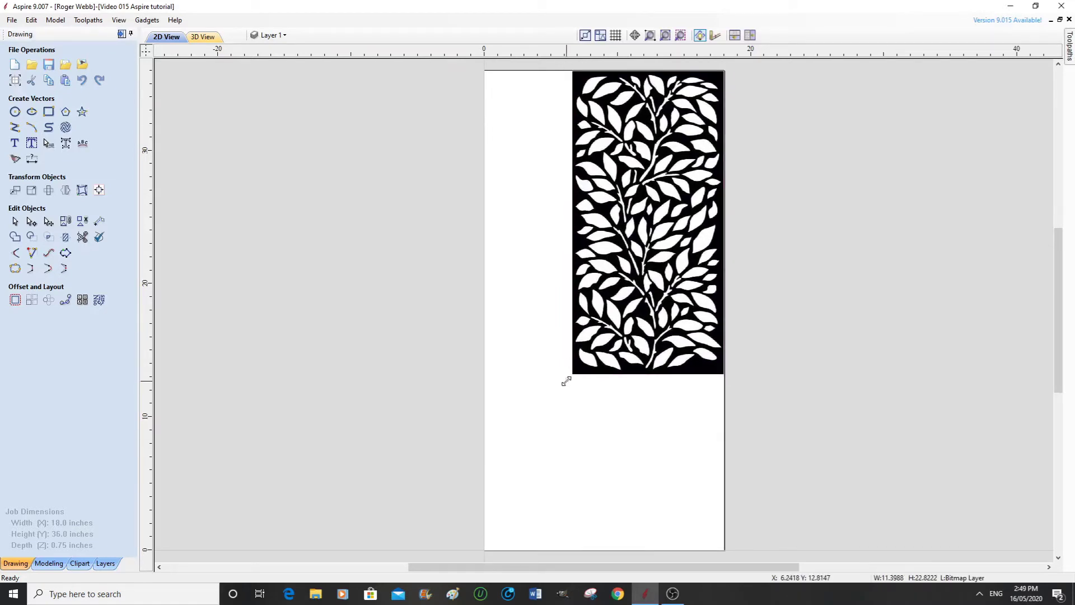
pyautogui.moveTo(565, 381); pyautogui.dragTo(485, 575)
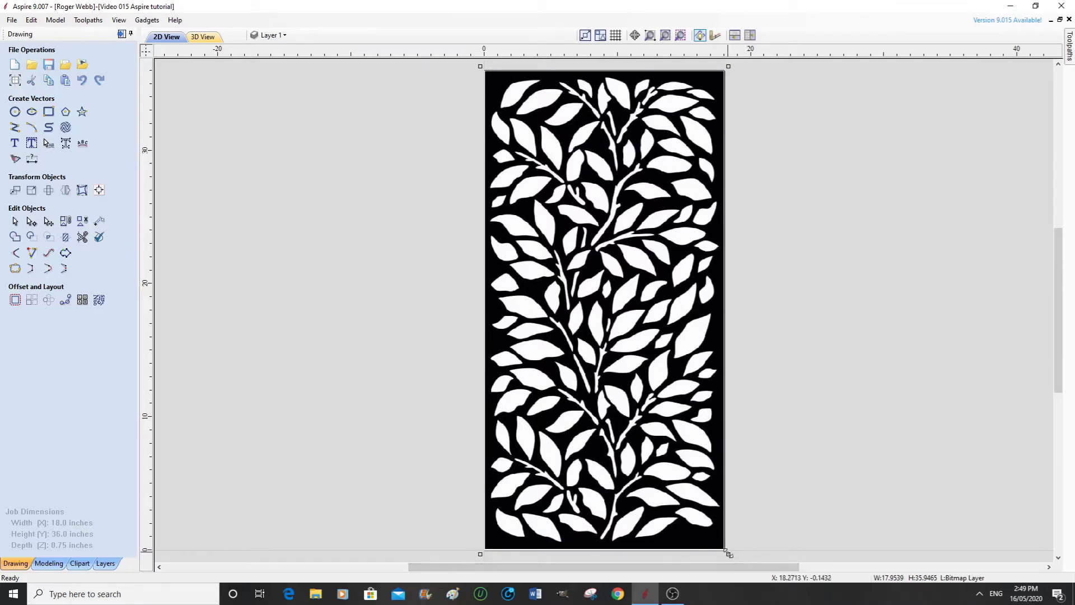
pyautogui.moveTo(728, 555); pyautogui.dragTo(724, 548)
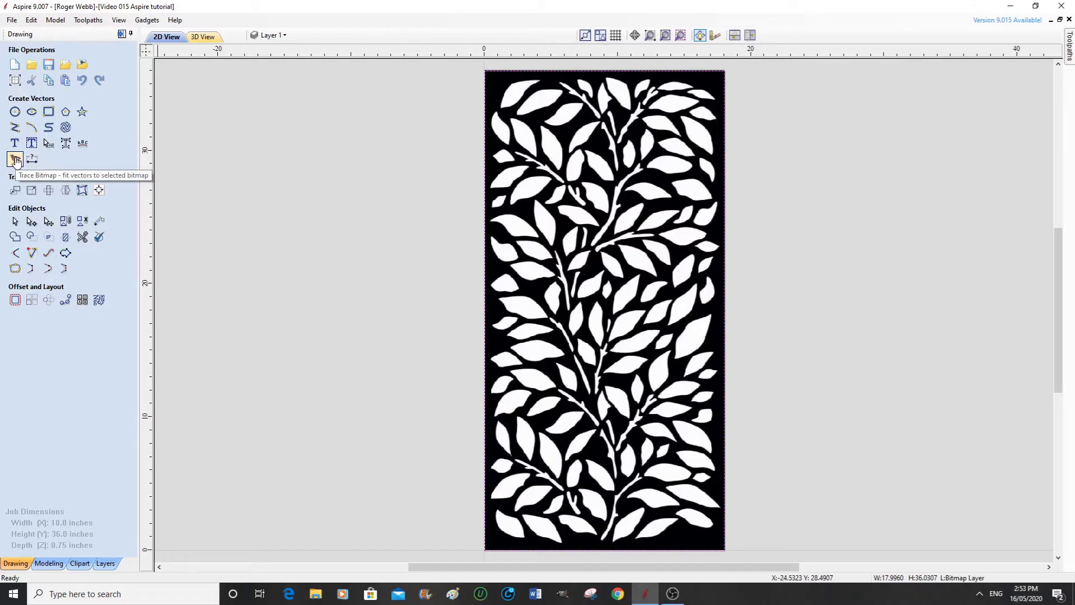
# - Trace the leaf bitmap into Black / White vectors at threshold 0.50, previewing before applying
pyautogui.click(15, 160)
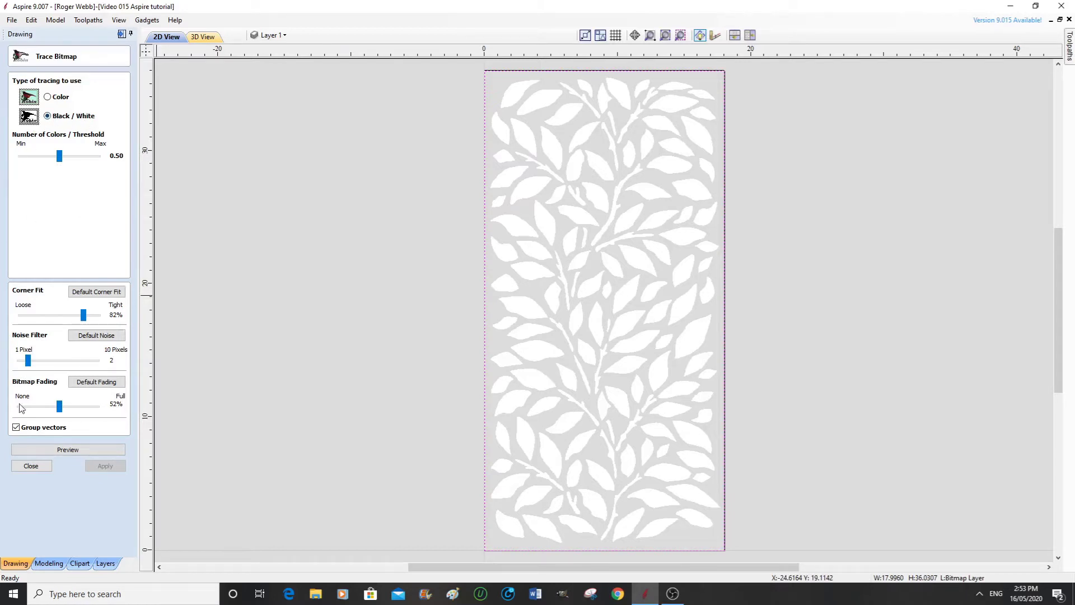
pyautogui.click(67, 449)
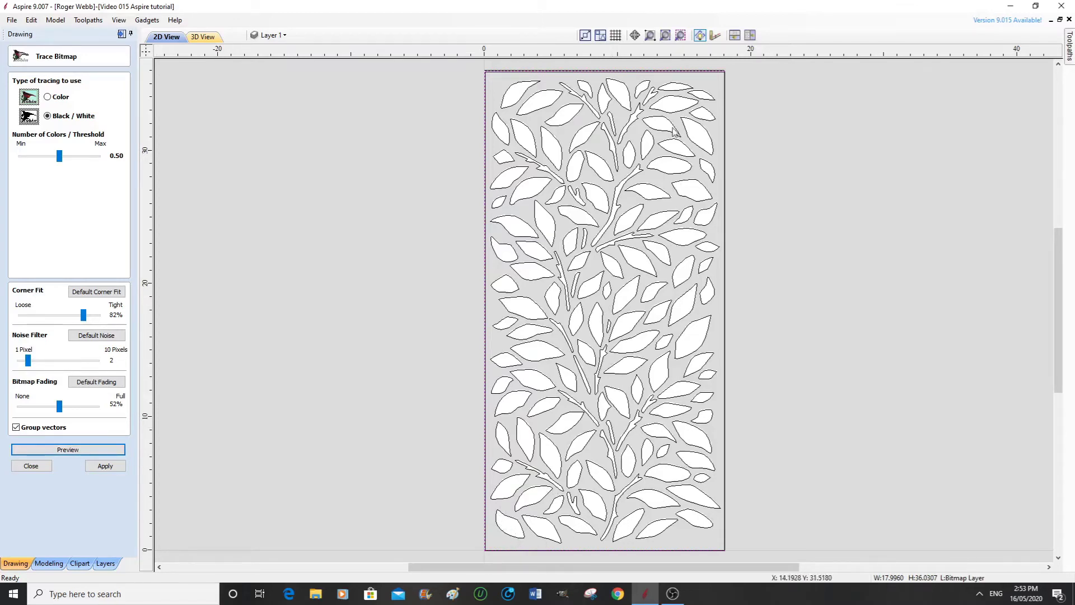
pyautogui.click(106, 467)
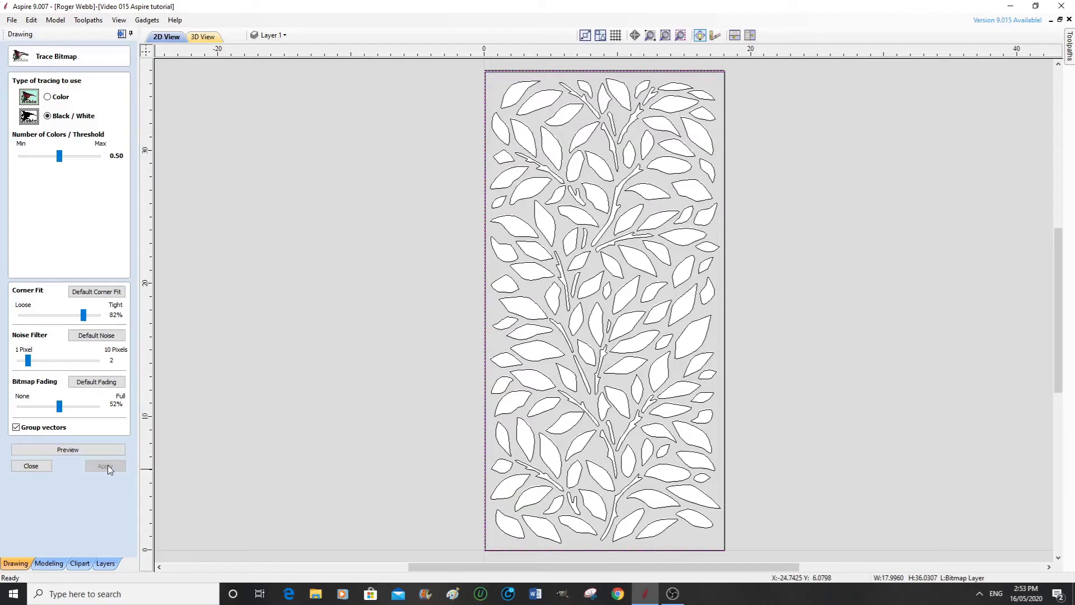
pyautogui.click(31, 465)
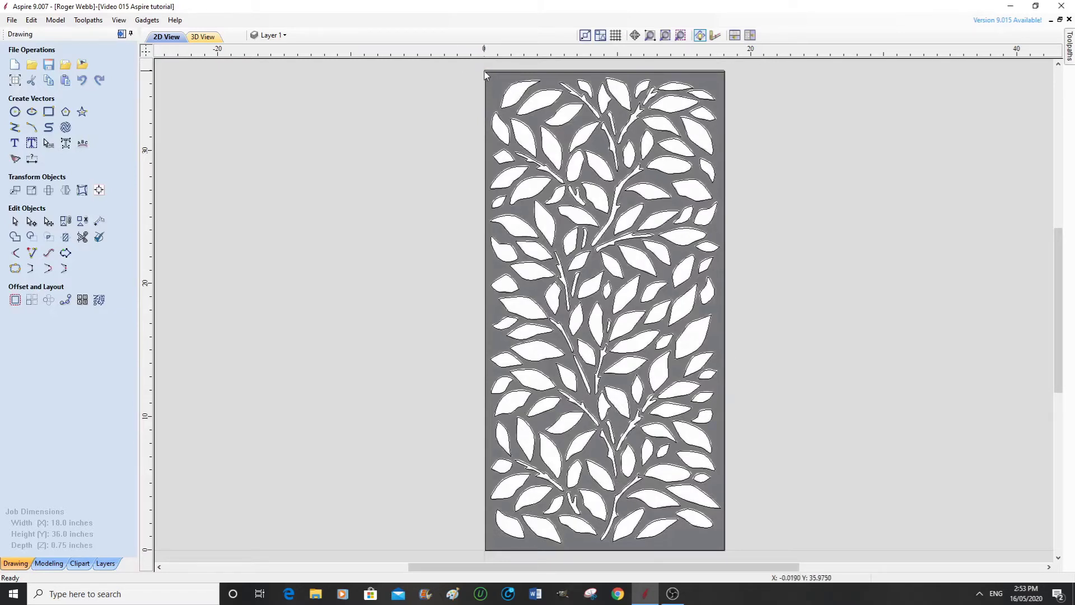
# - Box-select all the traced leaf vectors, about 18.0 × 36.03 inches
pyautogui.moveTo(497, 69); pyautogui.dragTo(735, 556)
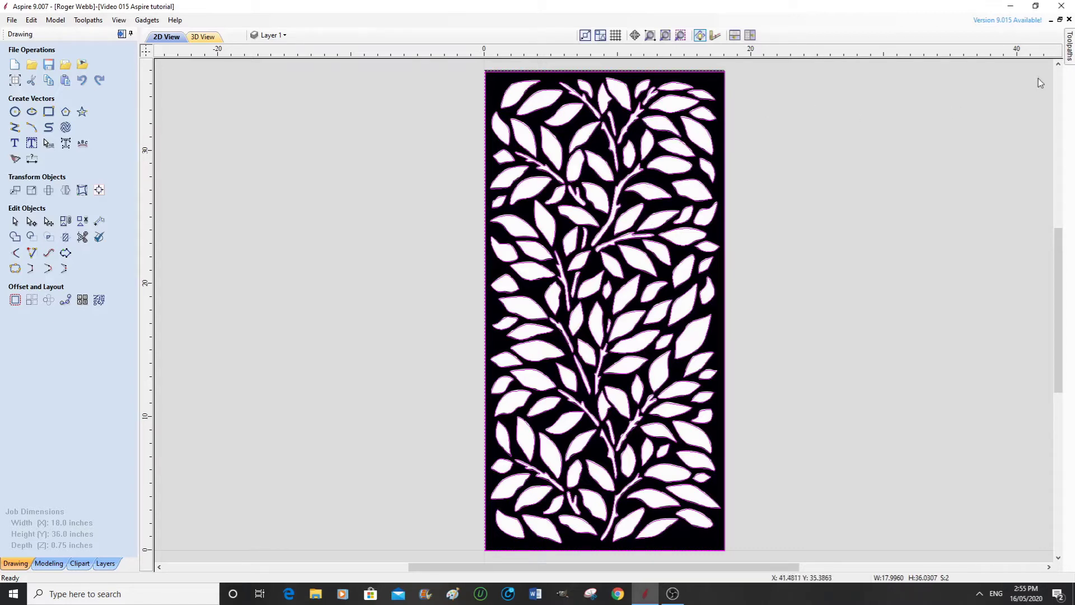
# - Pin the Toolpaths panel and open a new V-Carve / Engraving toolpath form
pyautogui.click(1069, 54)
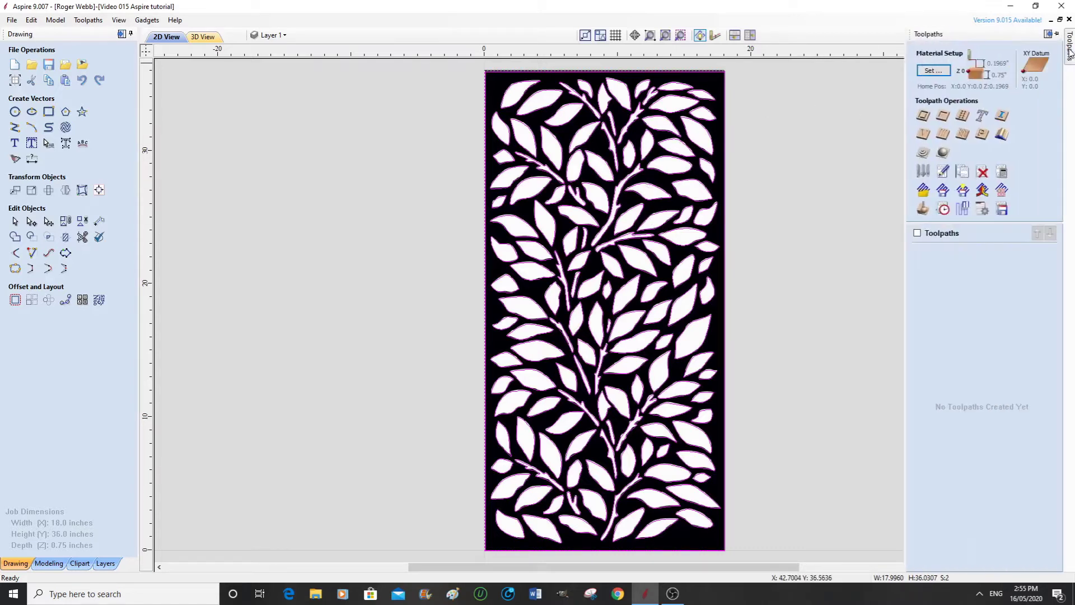
pyautogui.click(1069, 53)
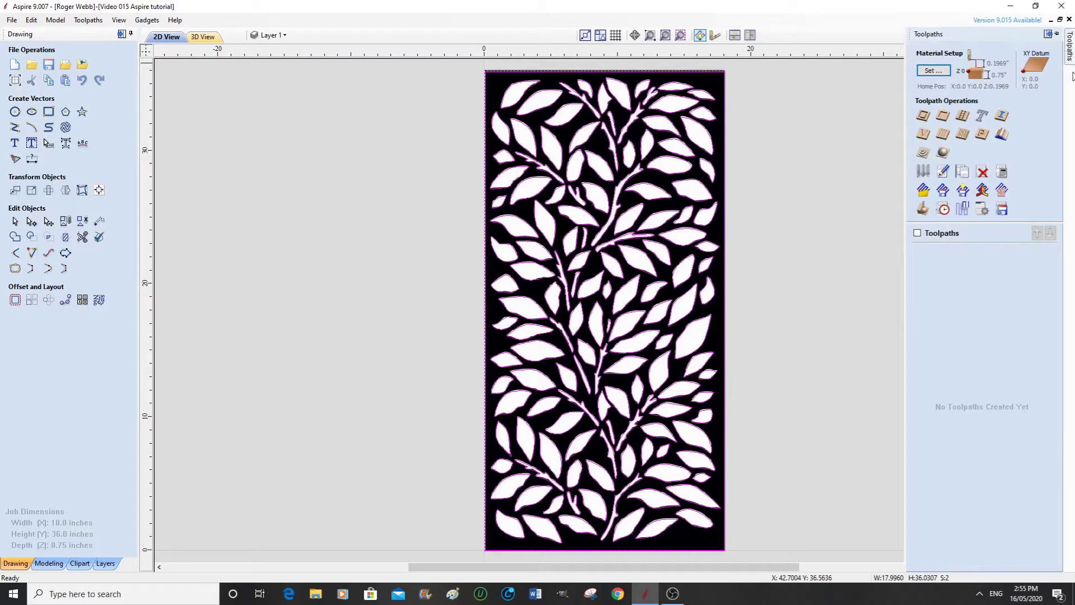
pyautogui.click(121, 35)
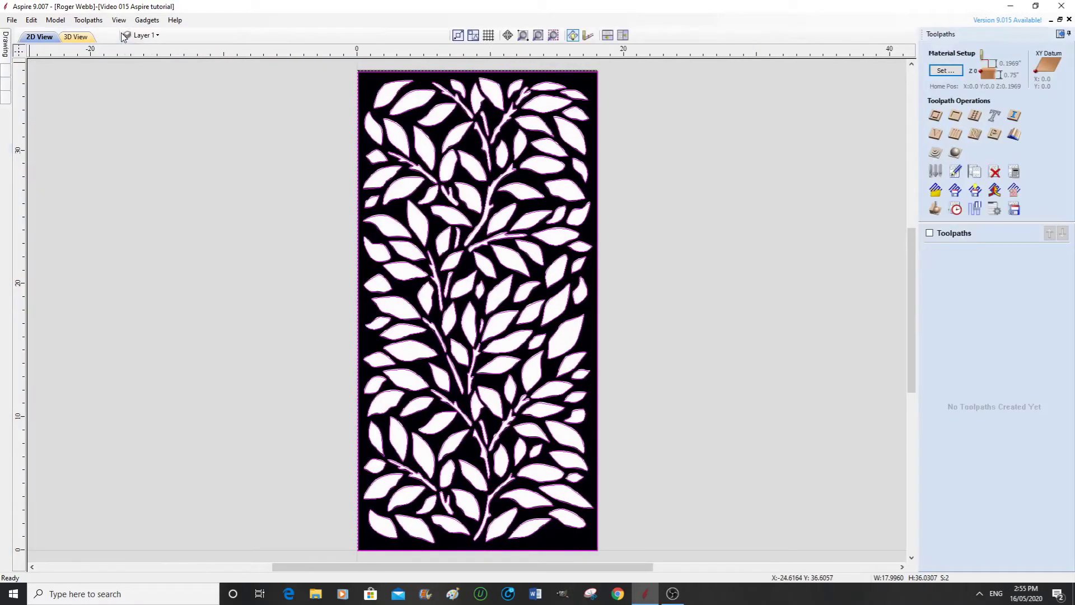
pyautogui.click(937, 136)
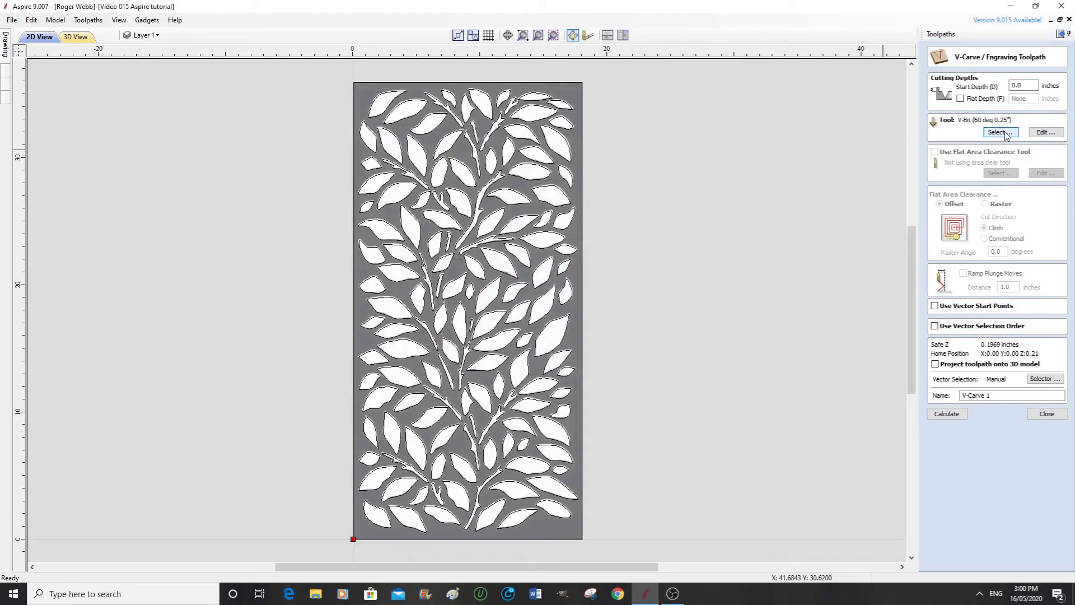
# - Swap the V-carve tool for the V-Bit (90 deg 1.25") from the Tool Database
pyautogui.click(1012, 135)
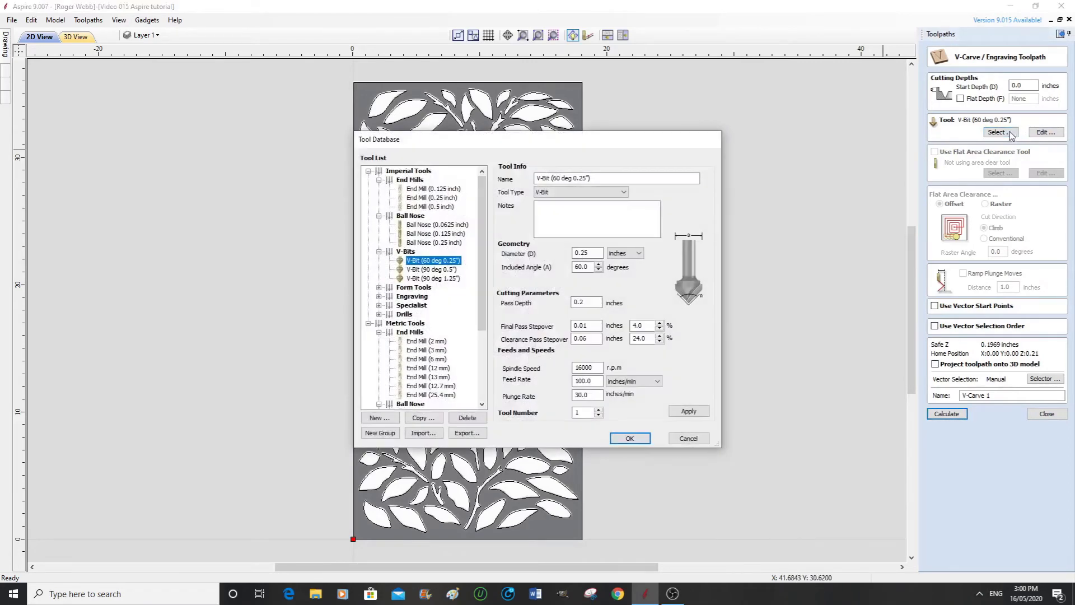
pyautogui.click(432, 279)
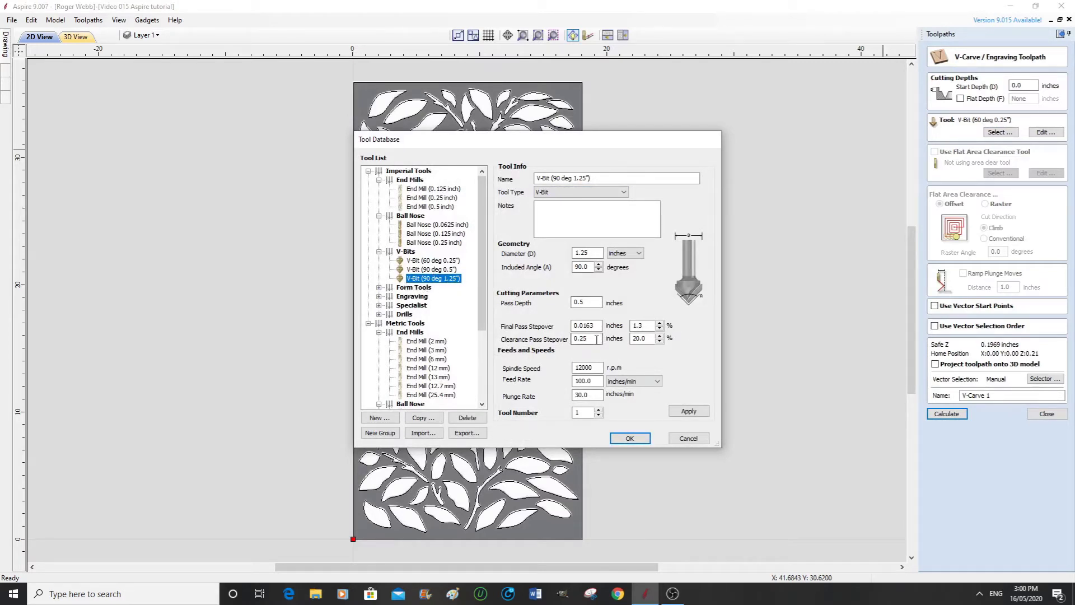
pyautogui.click(630, 438)
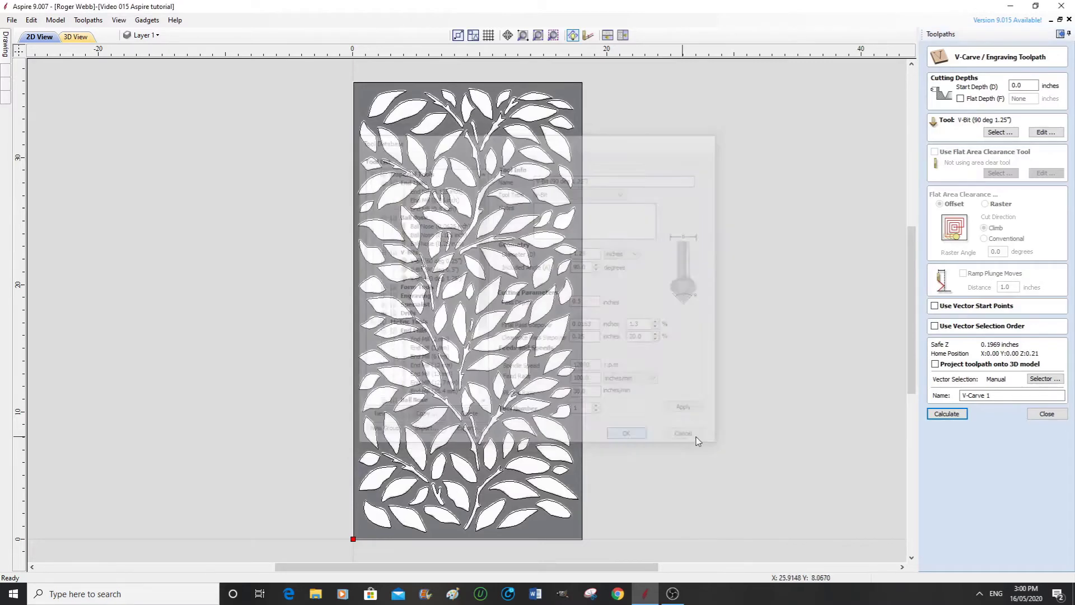
pyautogui.click(1047, 133)
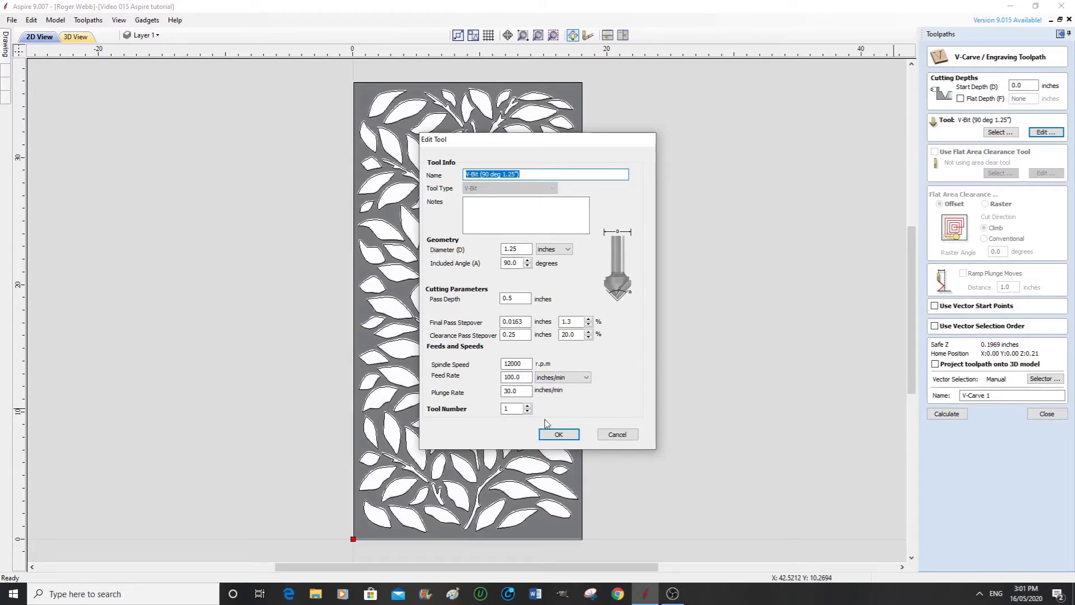
pyautogui.click(568, 437)
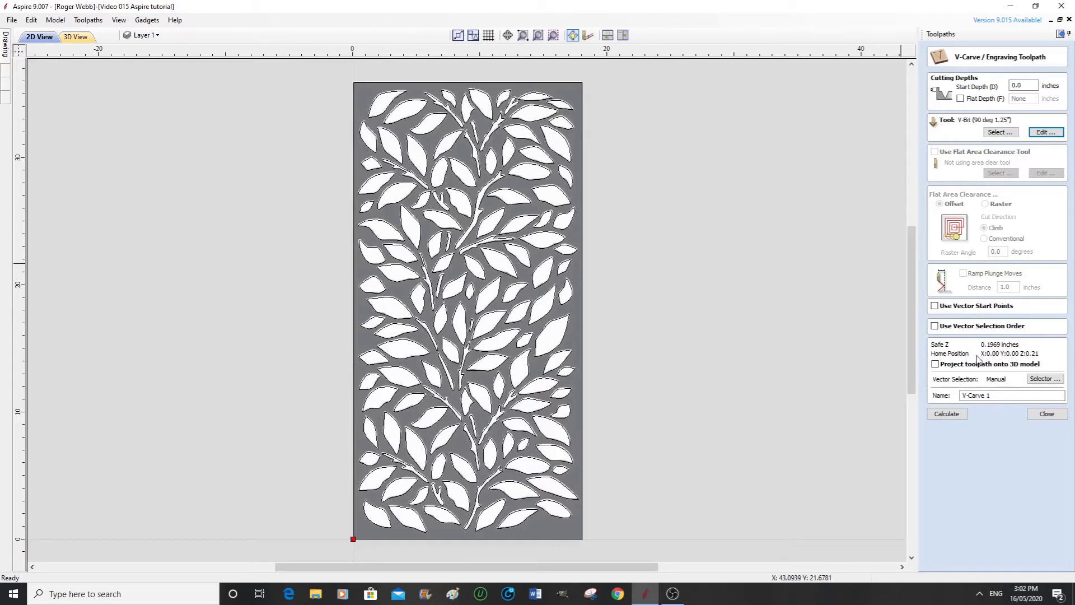
pyautogui.click(1044, 379)
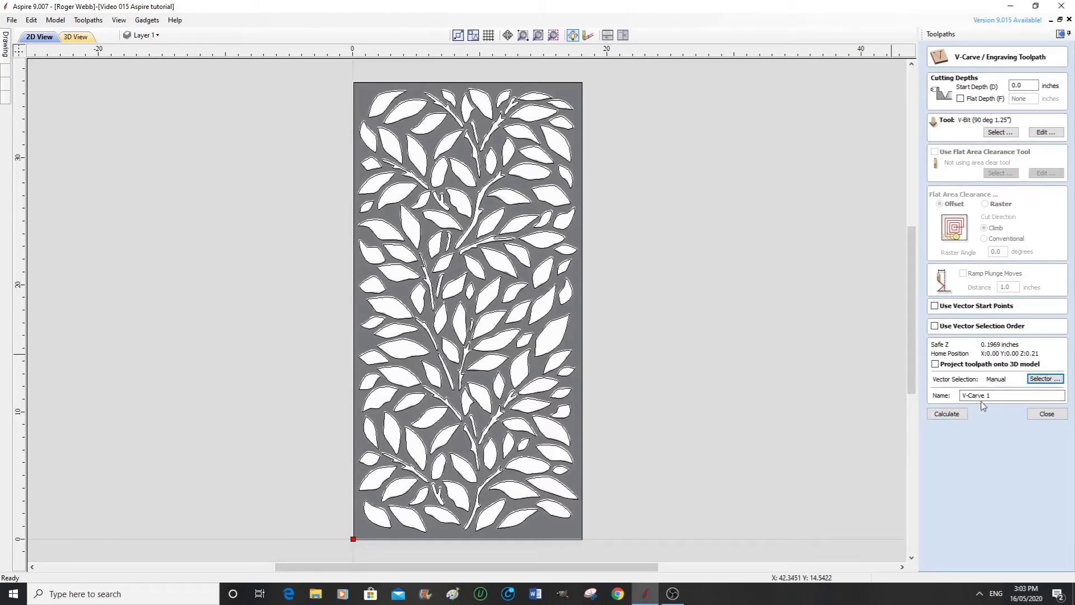
# - After the no-vectors warning, box-select the whole 17.996 × 36.03 inch leaf panel
pyautogui.click(947, 414)
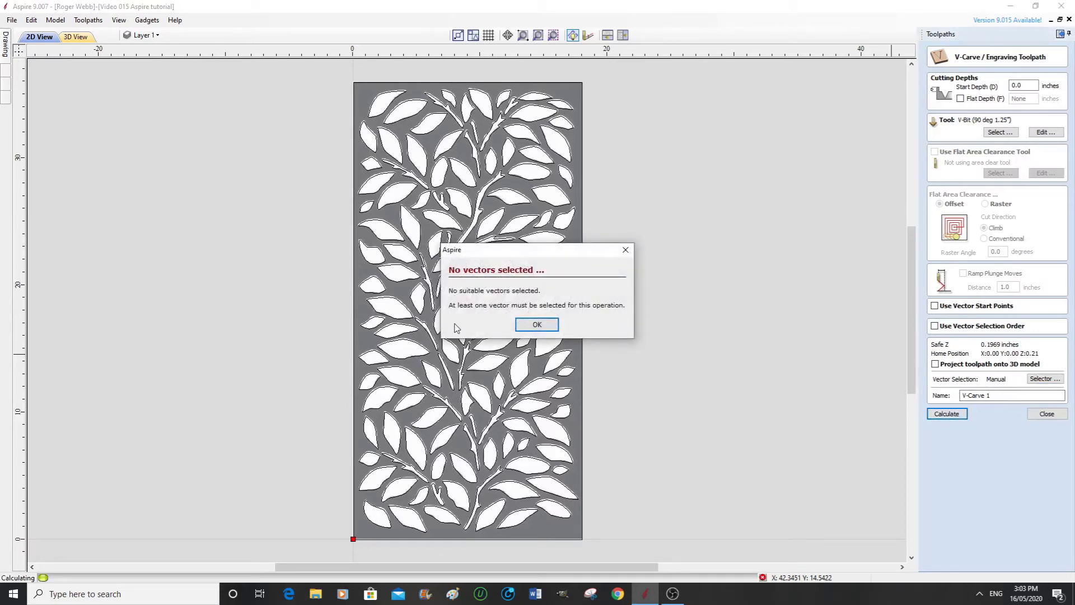
pyautogui.click(538, 325)
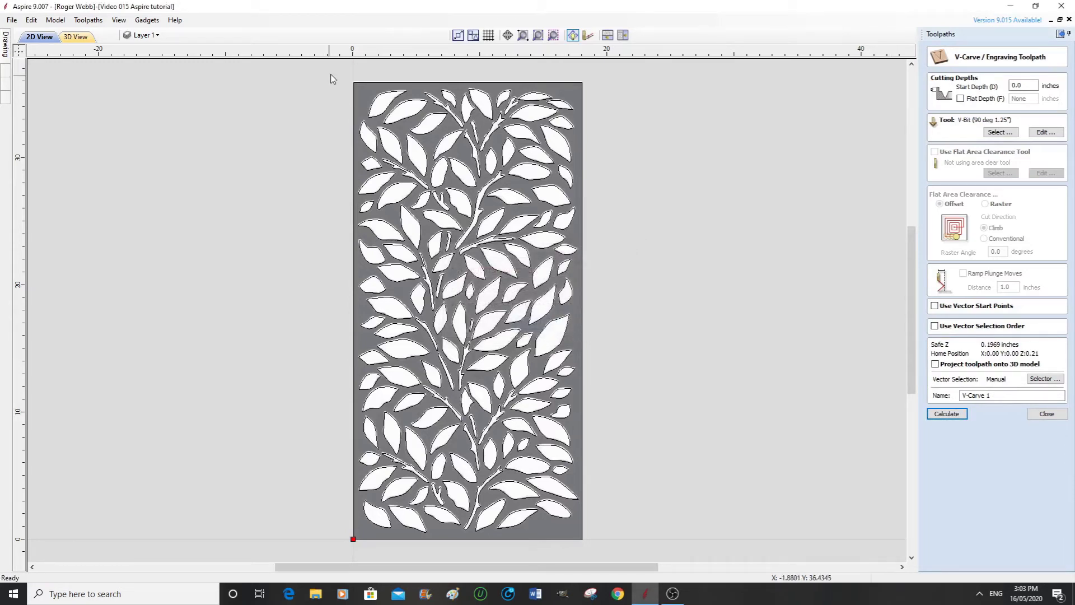
pyautogui.moveTo(469, 68); pyautogui.dragTo(598, 550)
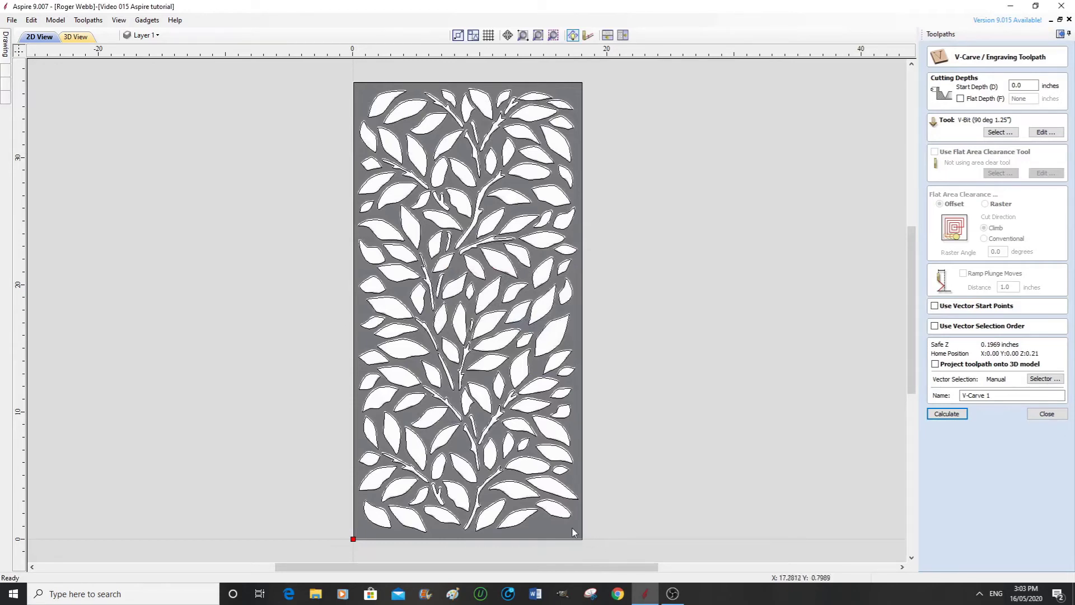
pyautogui.moveTo(341, 65); pyautogui.dragTo(595, 553)
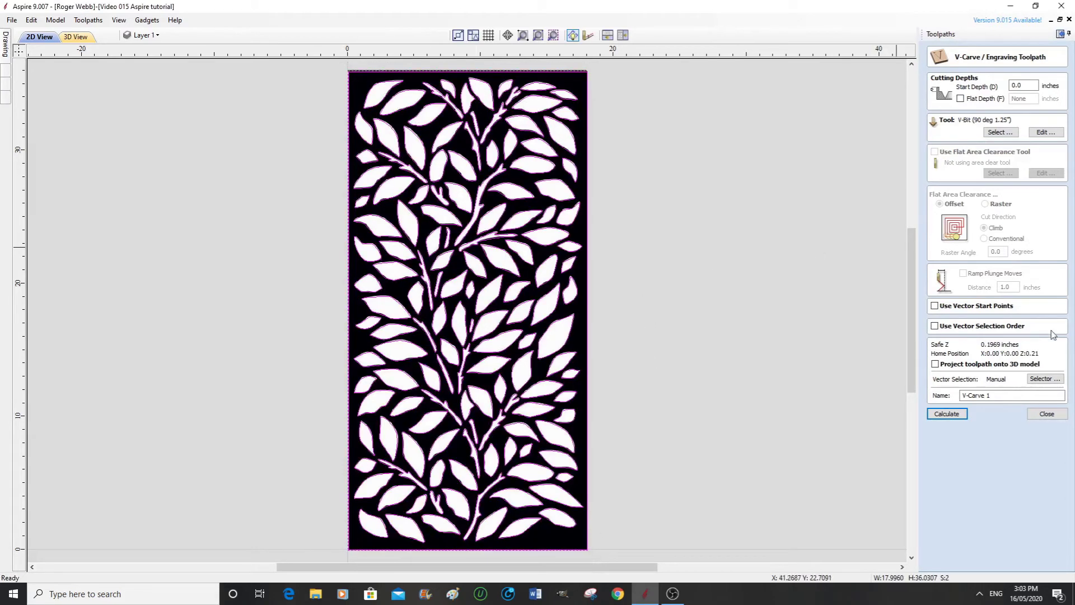
# - Calculate V-Carve 1, accepting that its 1.105-inch depth cuts through the 0.75-inch material
pyautogui.click(948, 415)
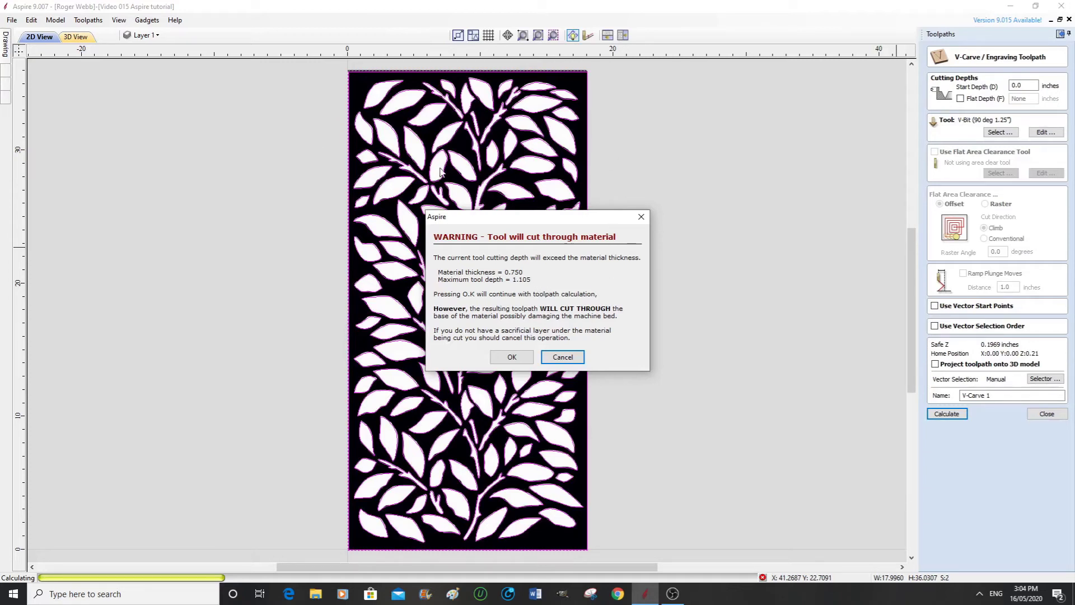
pyautogui.click(511, 357)
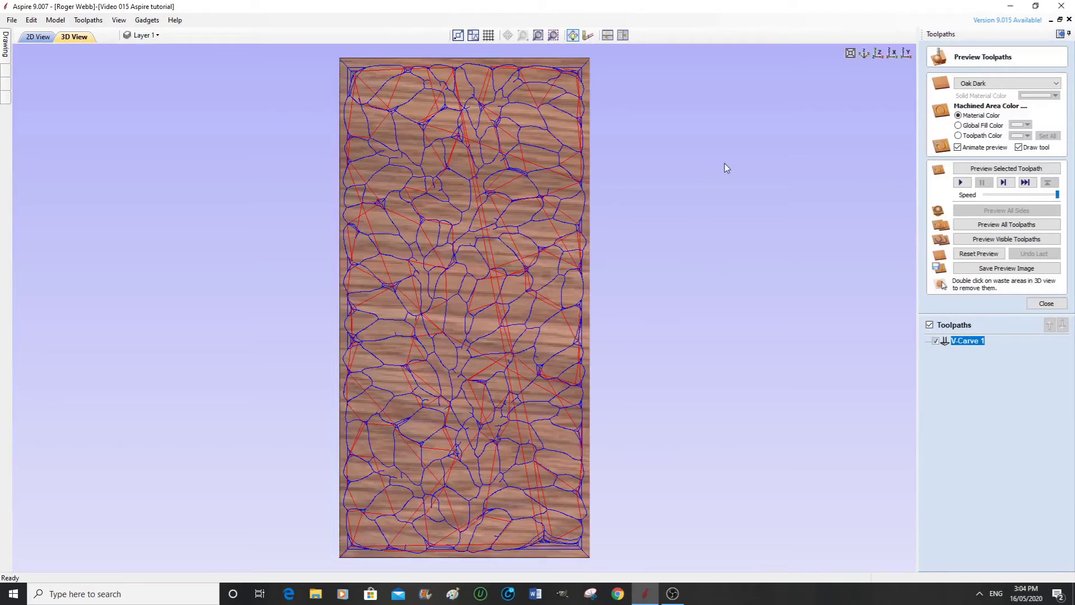
# - Simulate the V-Carve 1 carving from bare material, then close the toolpath preview
pyautogui.click(1024, 183)
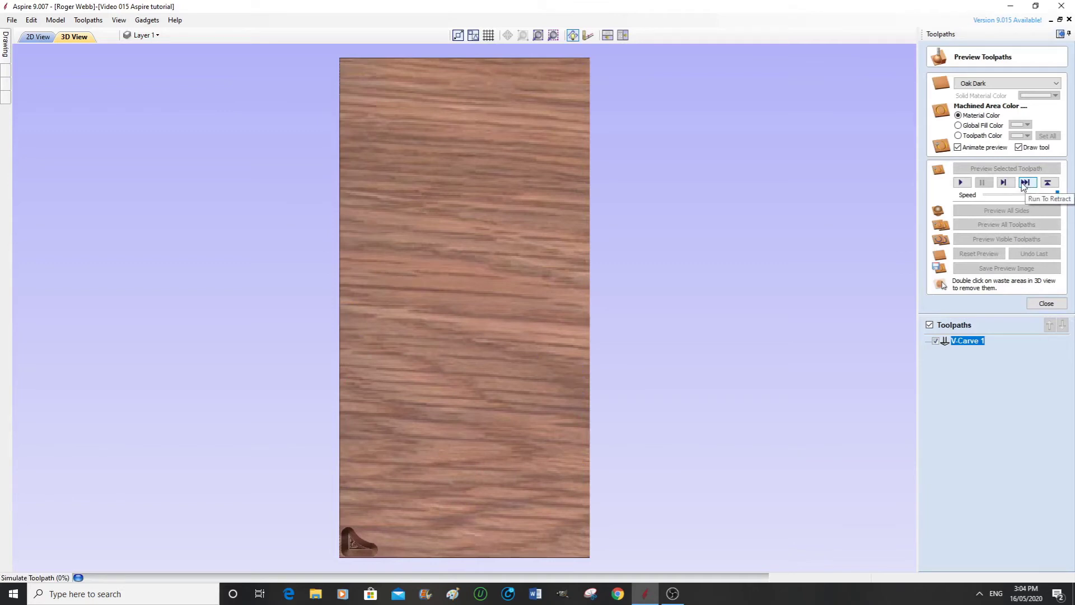
pyautogui.click(961, 183)
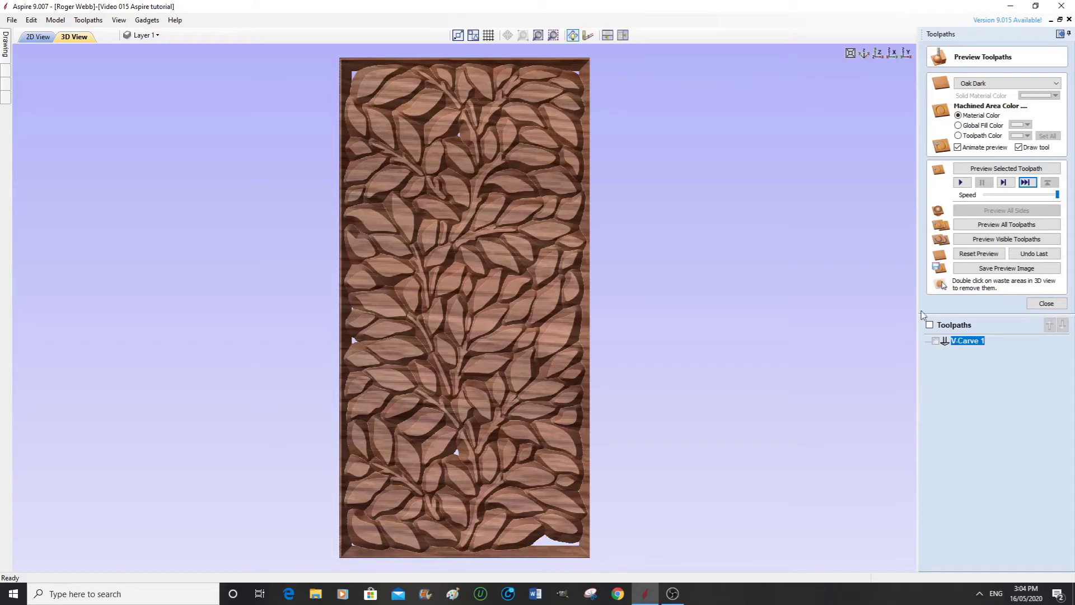
pyautogui.click(1046, 303)
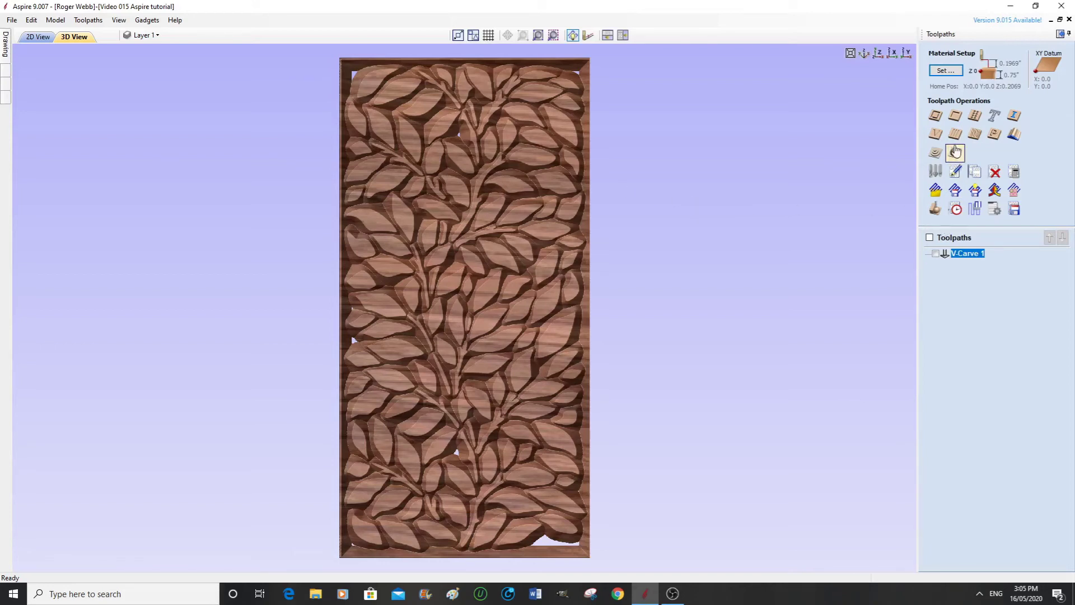
# - Give the V-Carve 2 toolpath the V-Bit (60 deg 0.25") from the Tool Database, with 1.25-inch diameter
pyautogui.click(934, 134)
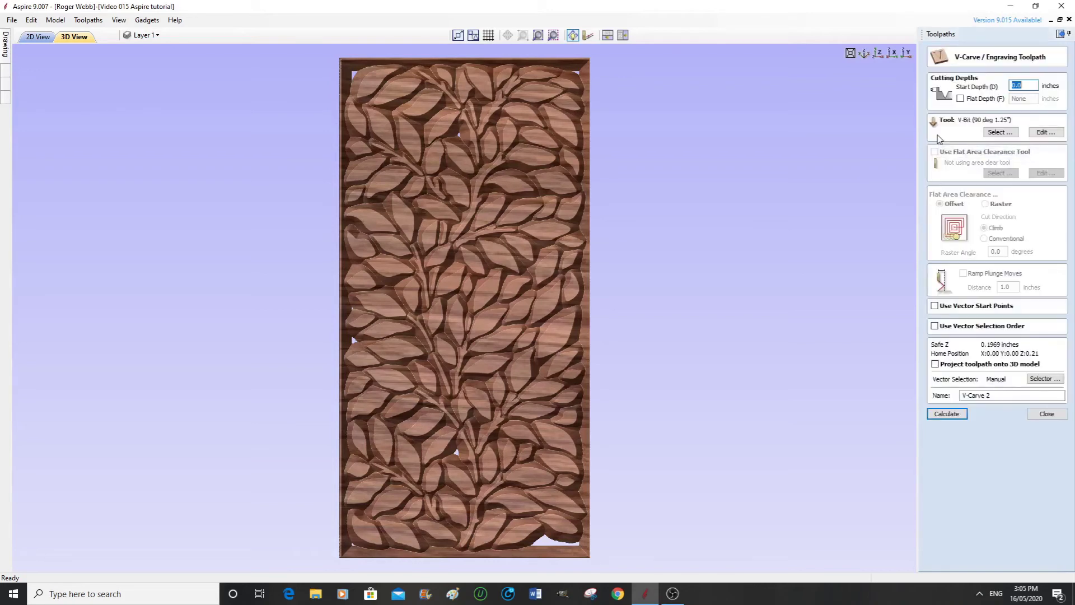
pyautogui.click(999, 133)
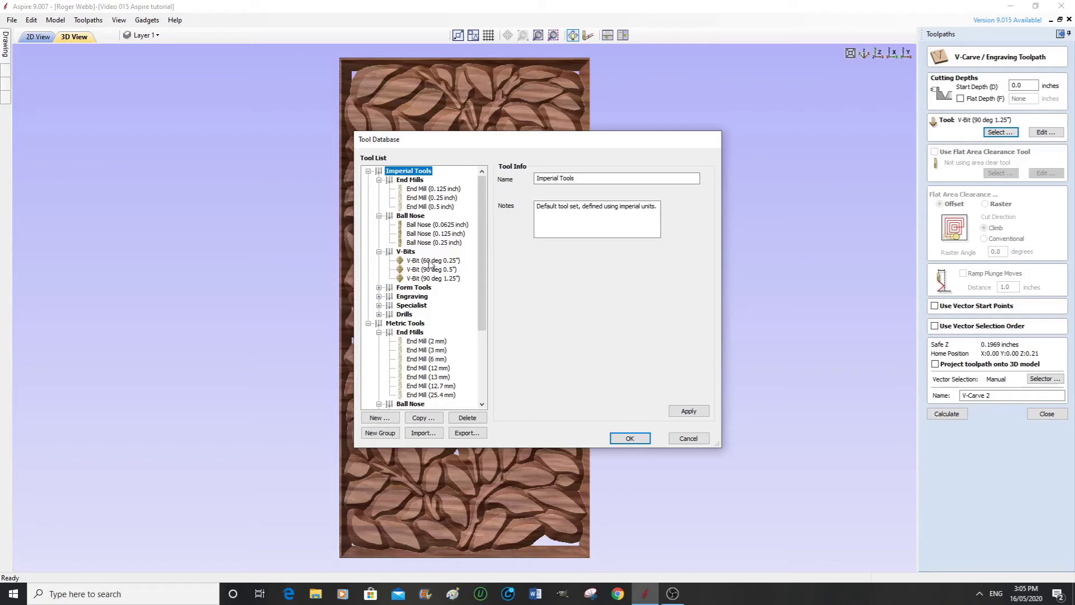
pyautogui.click(432, 261)
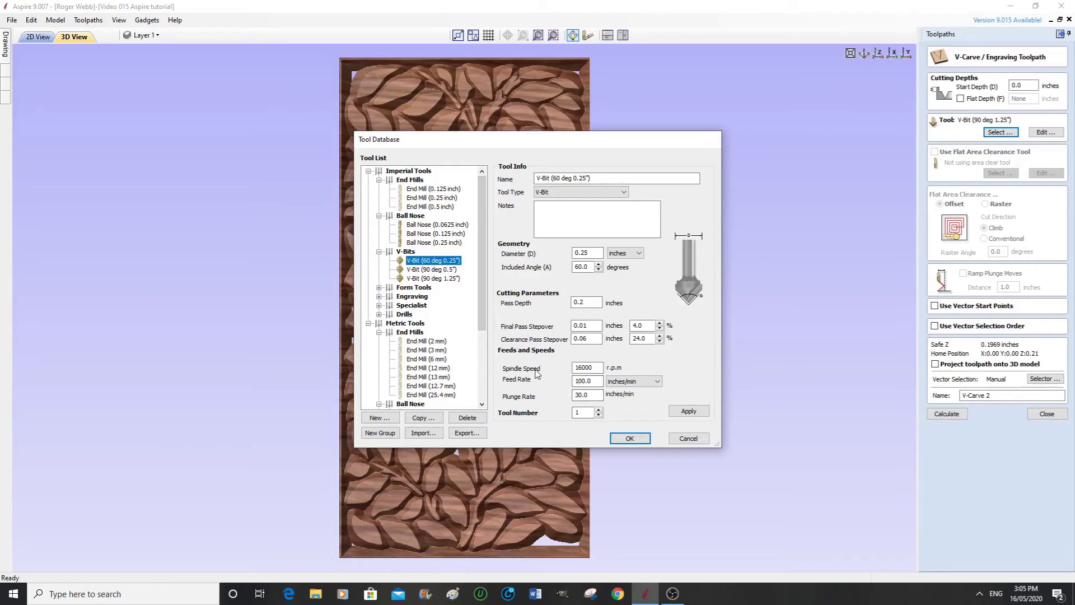
pyautogui.click(424, 418)
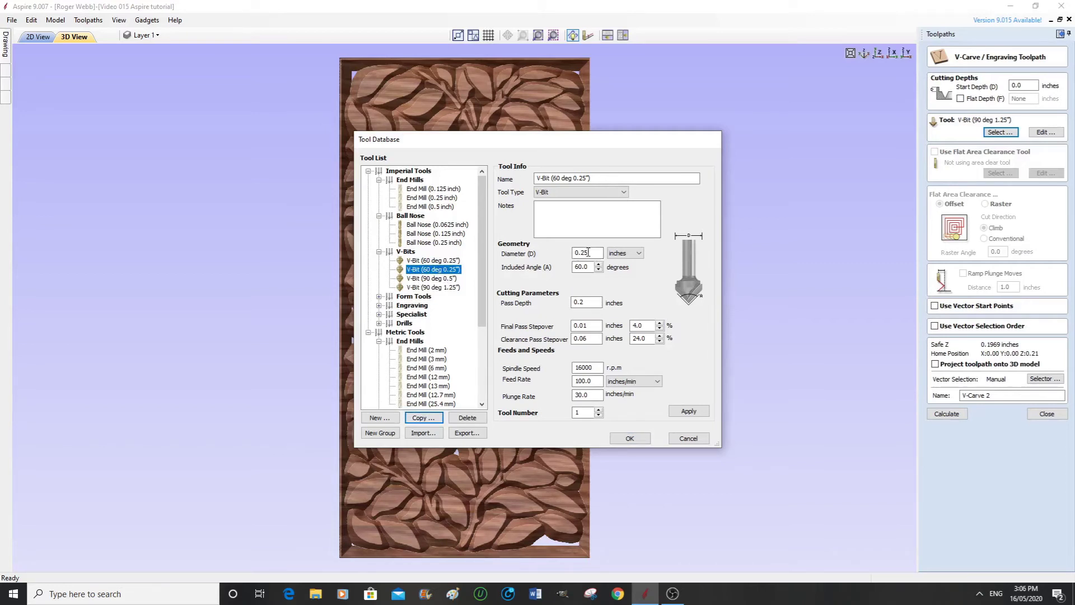
pyautogui.click(579, 252)
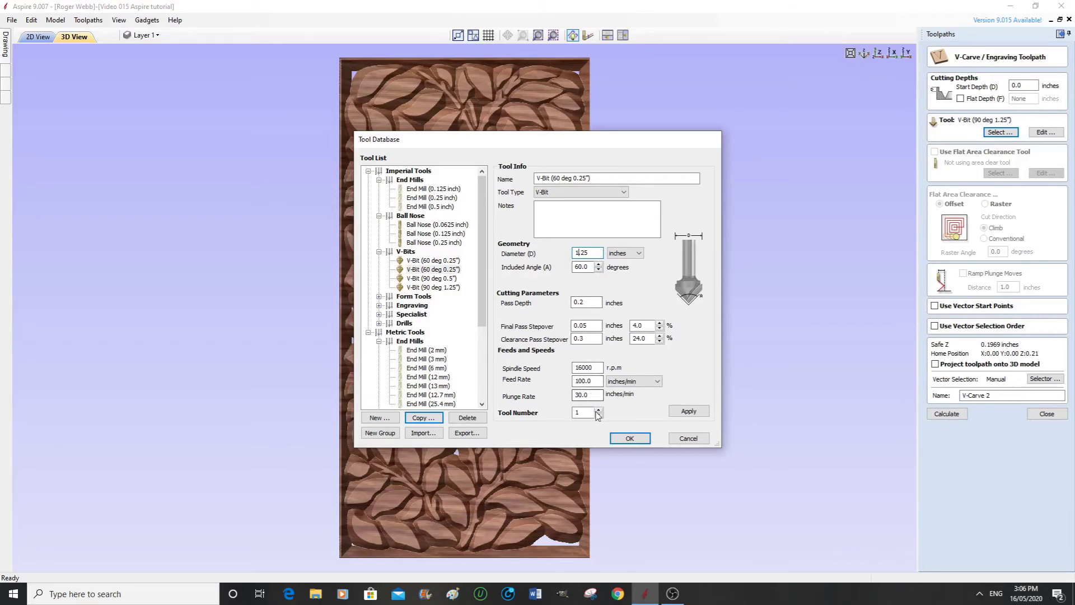
pyautogui.click(630, 439)
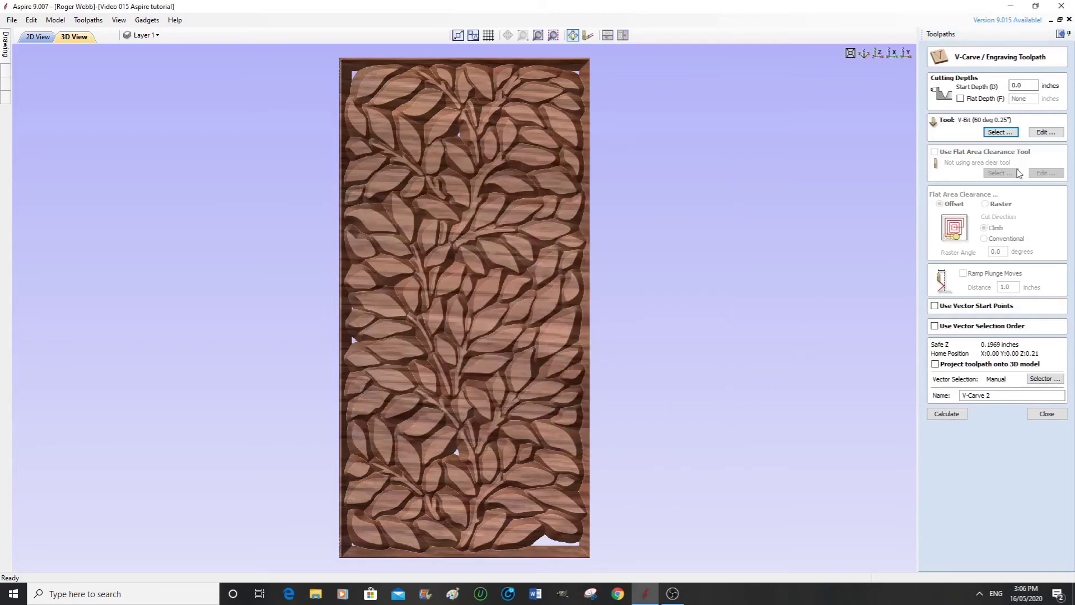
# - Confirm the 60° bit's settings (1.25-inch diameter, 0.2-inch pass depth, 100 in/min feed) unchanged and begin calculating
pyautogui.click(1045, 132)
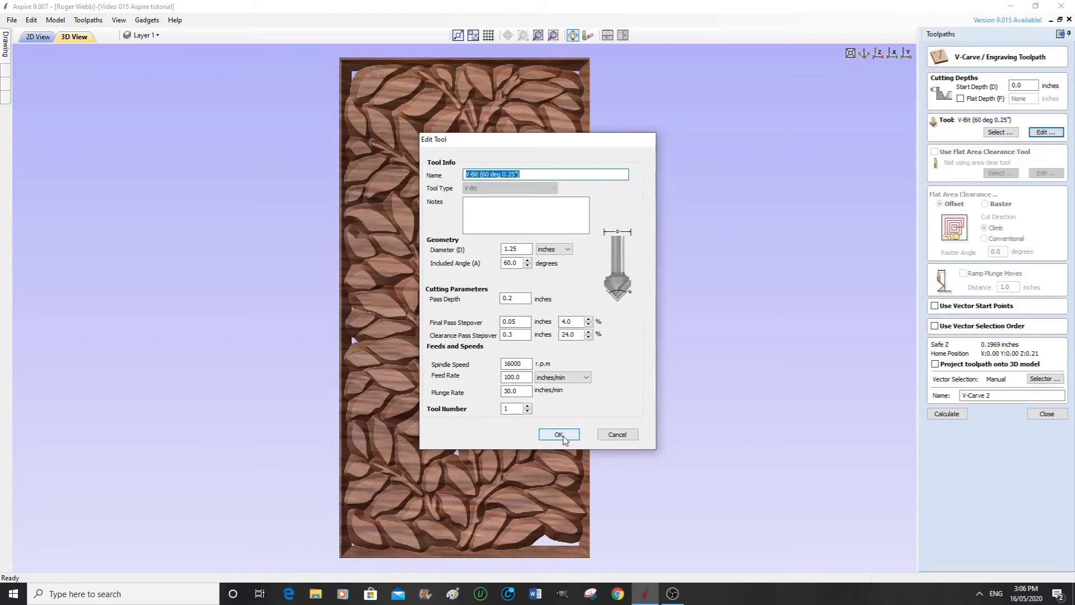
pyautogui.click(558, 434)
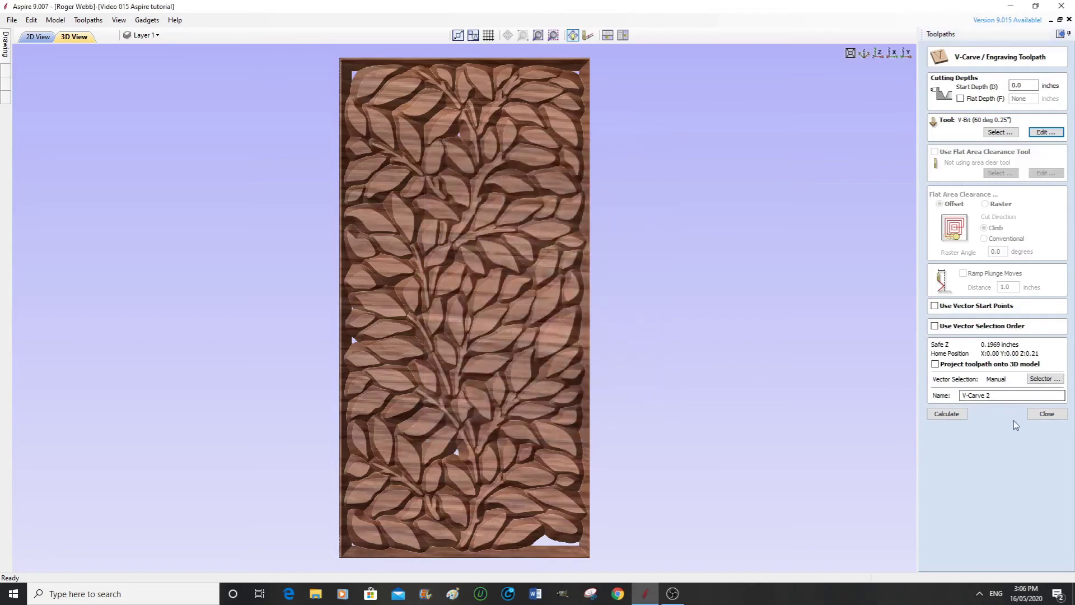
pyautogui.click(947, 413)
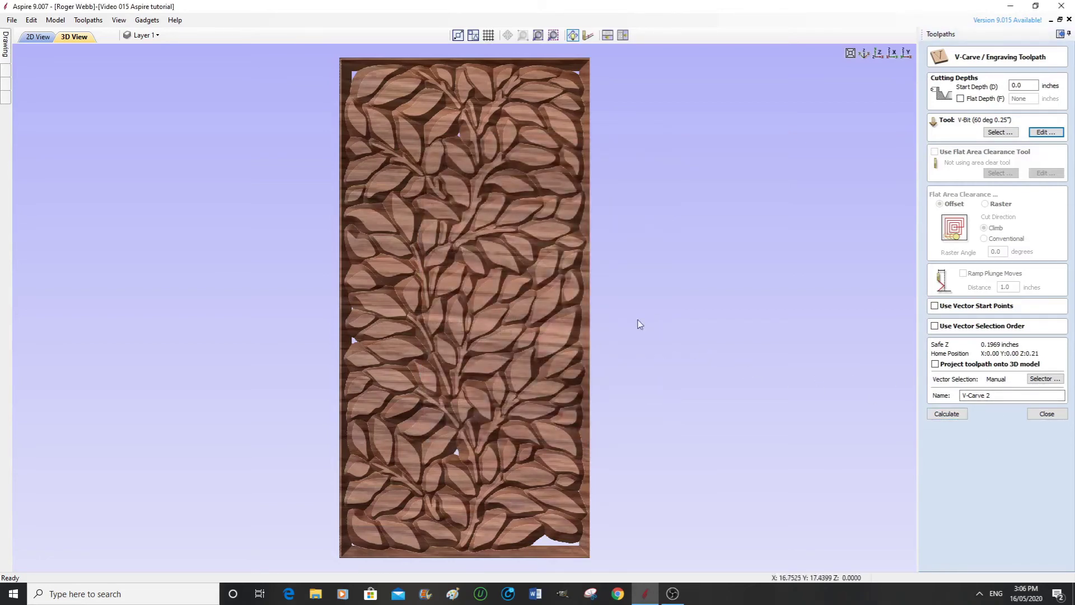
# - Calculate V-Carve 2, accepting the cut-through warning, and play the pierced leaf panel simulation
pyautogui.click(952, 414)
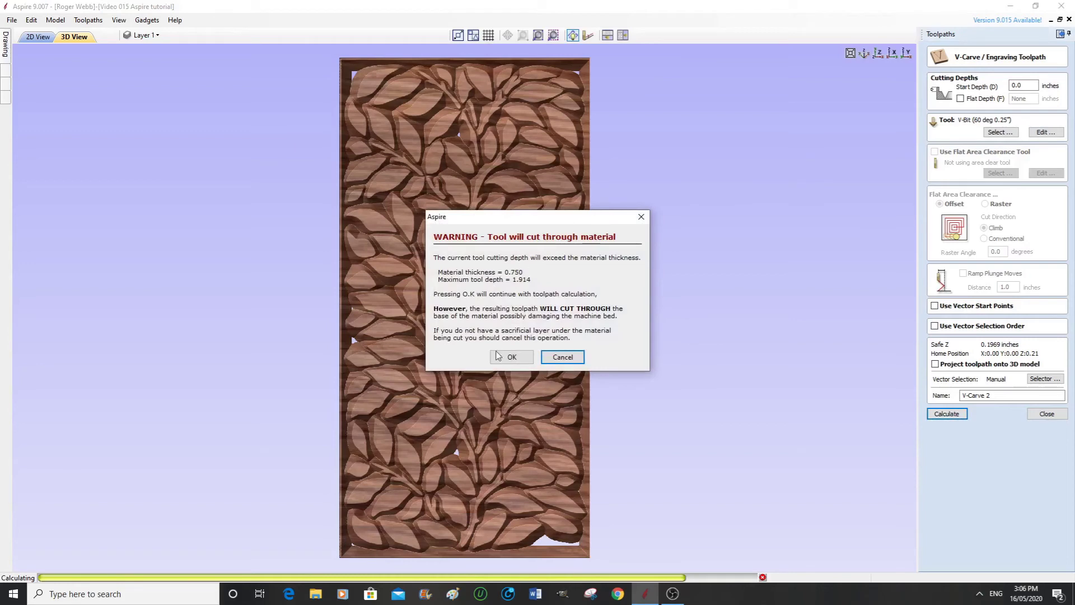
pyautogui.click(518, 358)
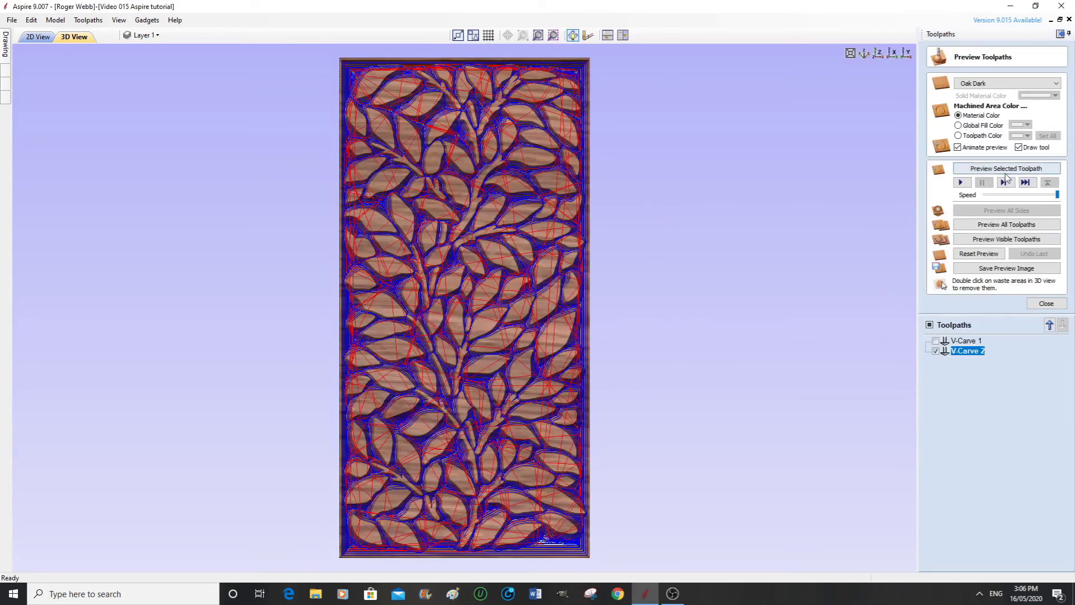
pyautogui.click(961, 183)
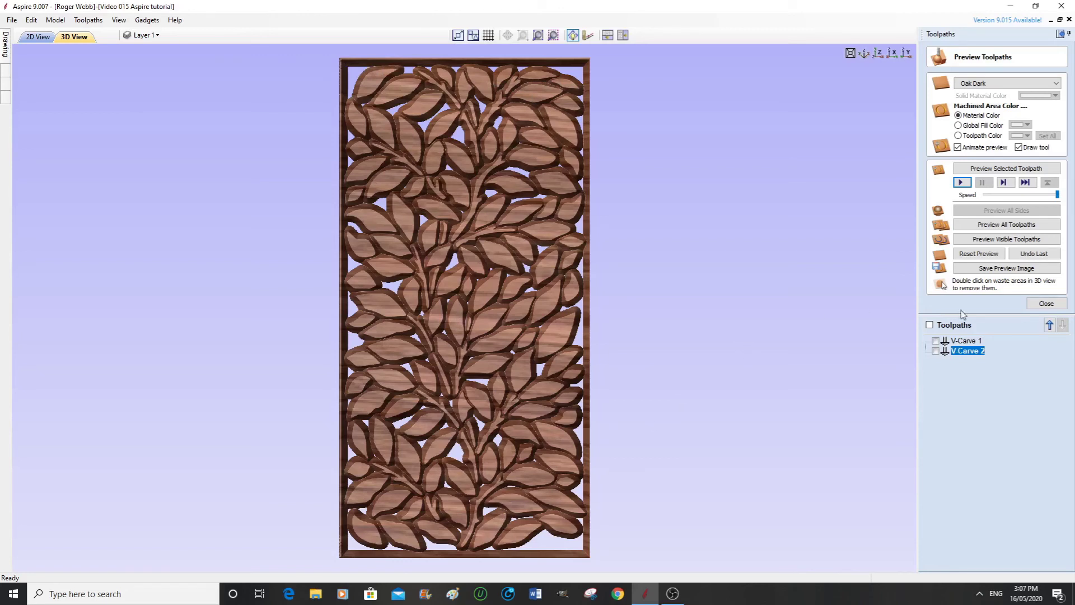
# - Close the preview and remove V-Carve 1 from the toolpath list with Delete This
pyautogui.click(1046, 304)
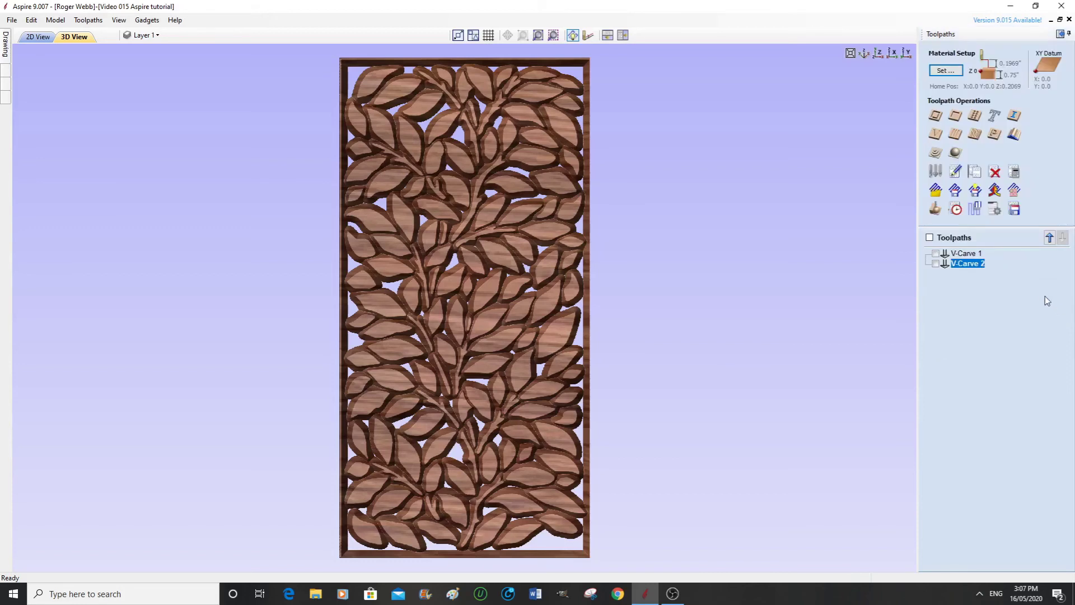
pyautogui.click(963, 255)
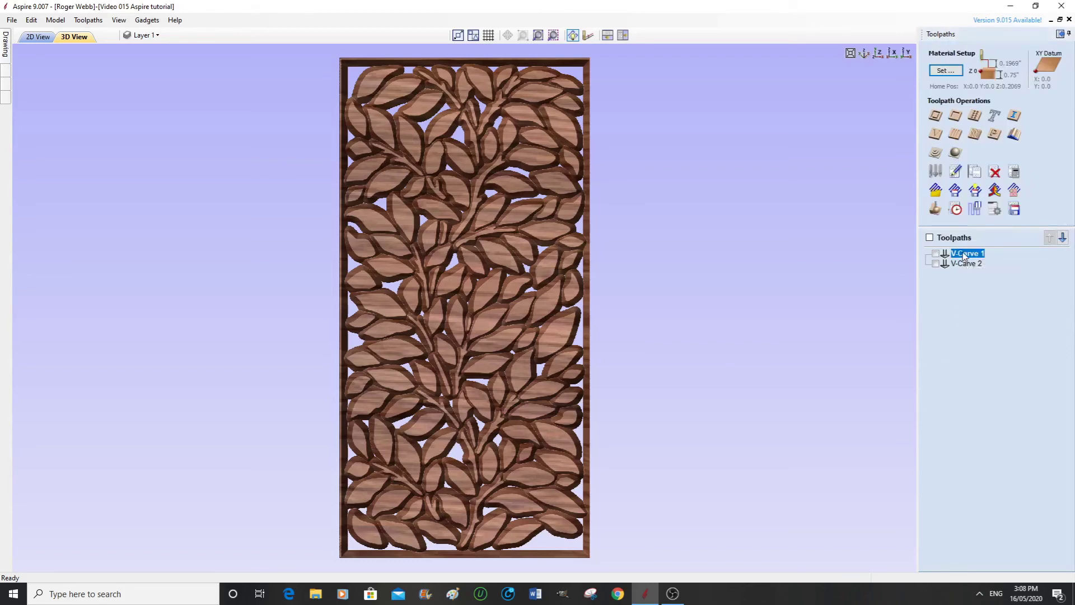
pyautogui.rightClick(965, 257)
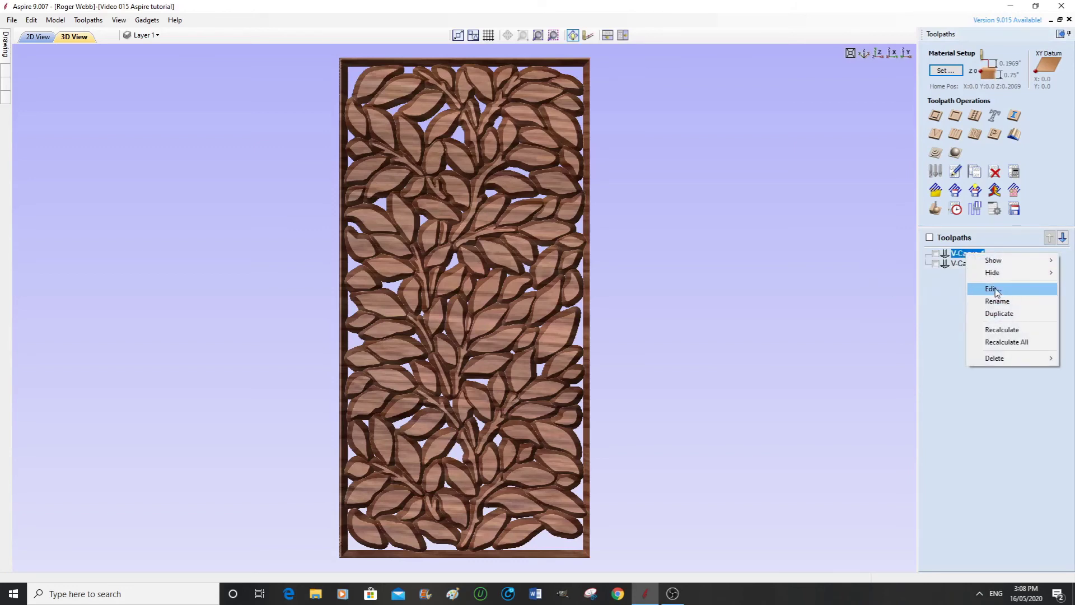
pyautogui.moveTo(1002, 360)
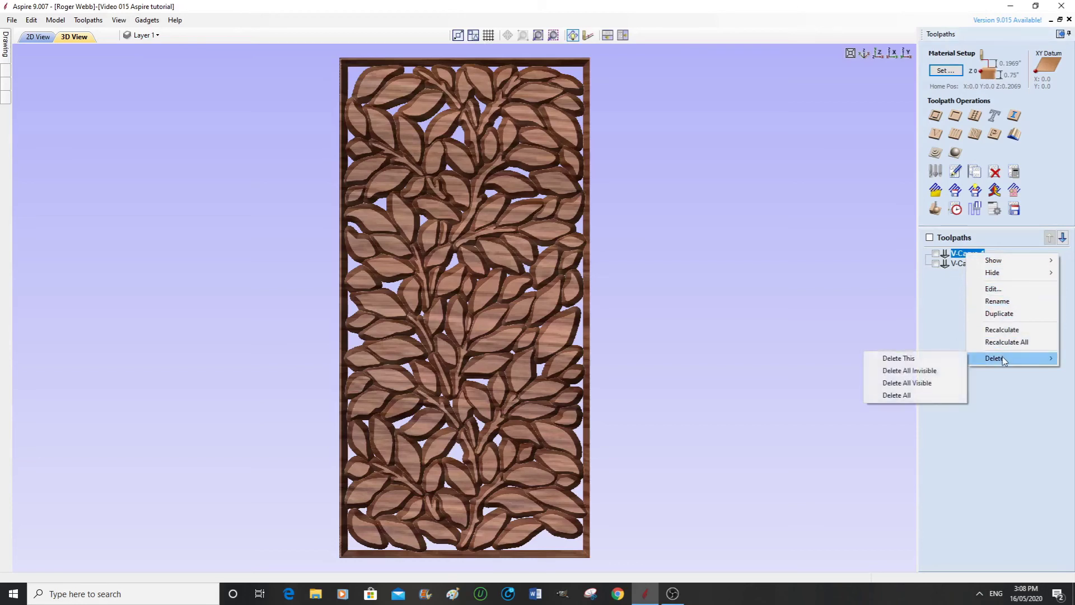
pyautogui.click(897, 359)
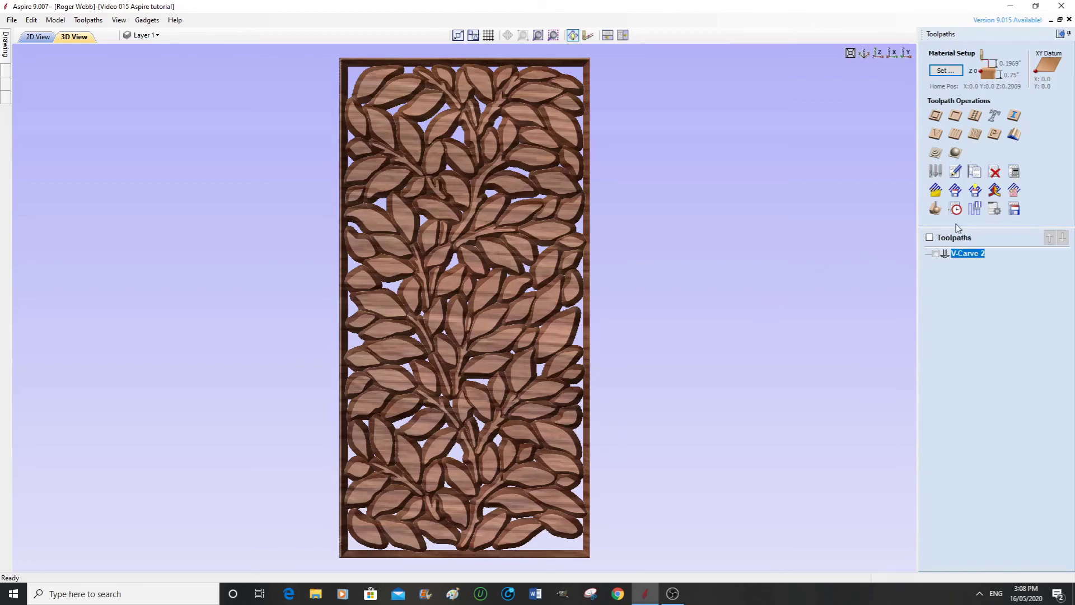
# - In Save Toolpaths, set the post processor to G Code (inch) (*.tap)
pyautogui.click(1013, 209)
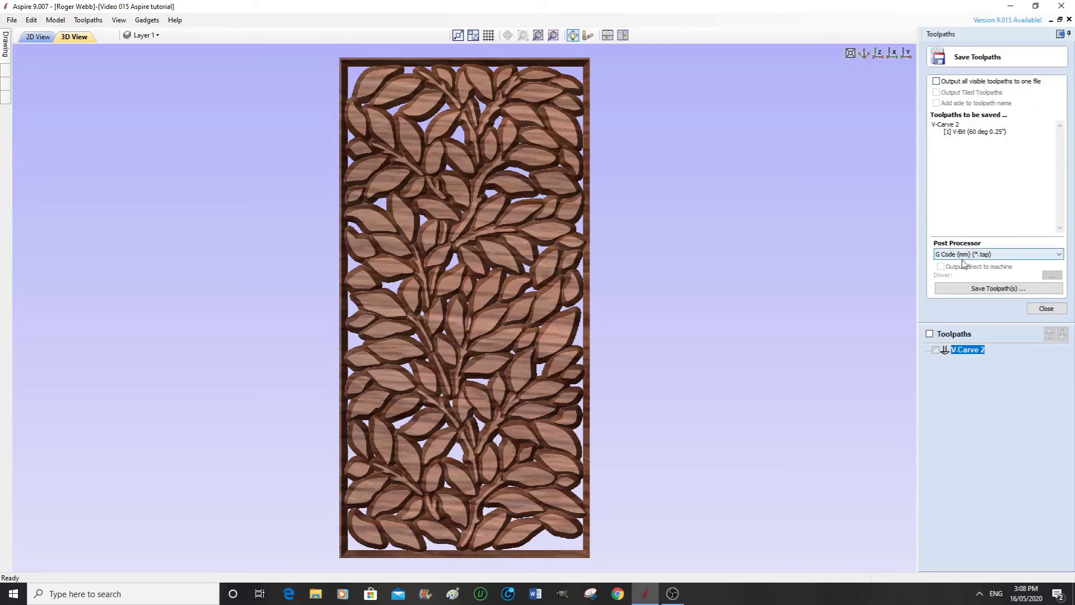
pyautogui.click(1060, 256)
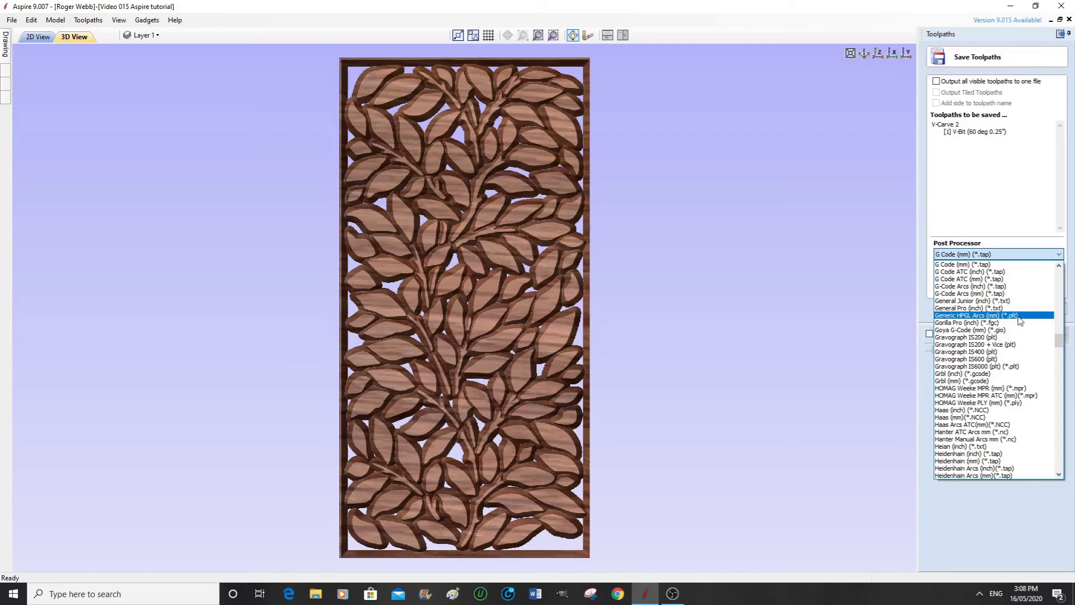
pyautogui.scroll(1, 1020, 320)
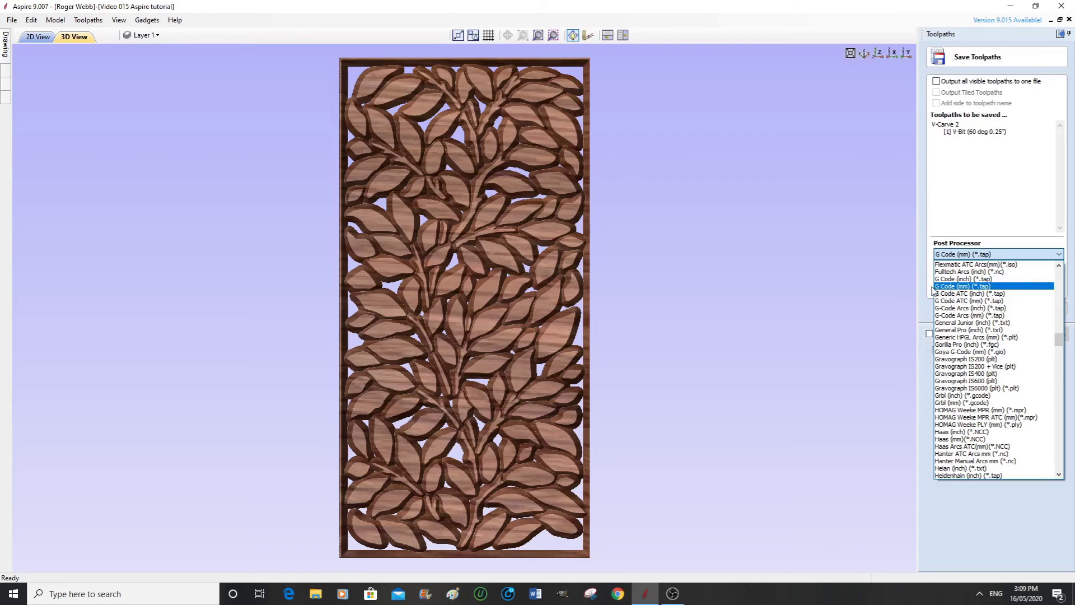
pyautogui.click(965, 279)
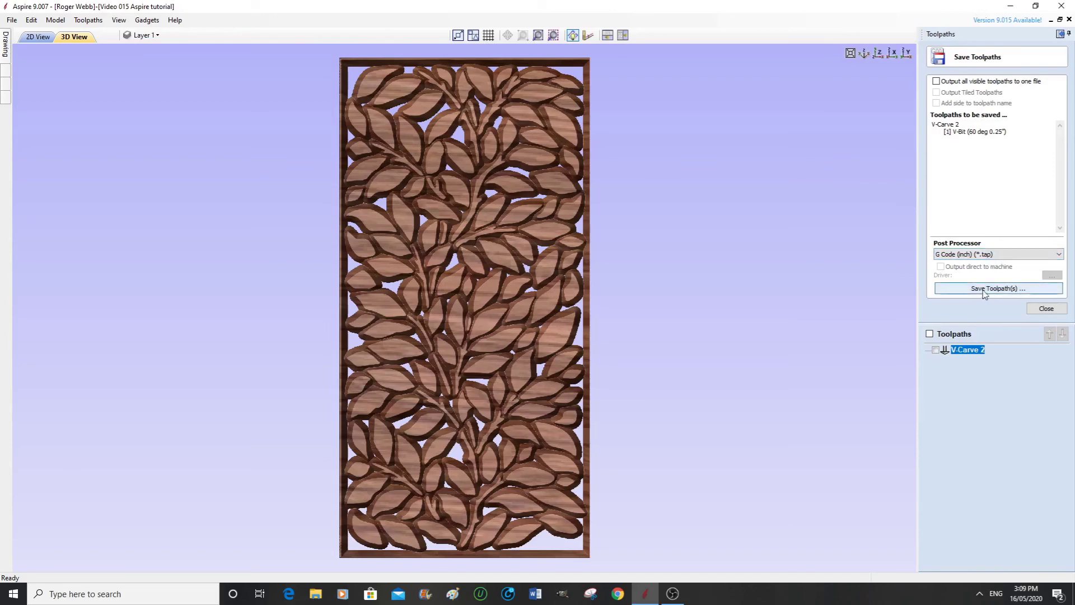
# - Save the toolpath to the Desktop as 'V-Carve 2 tree' G-code file
pyautogui.click(1013, 289)
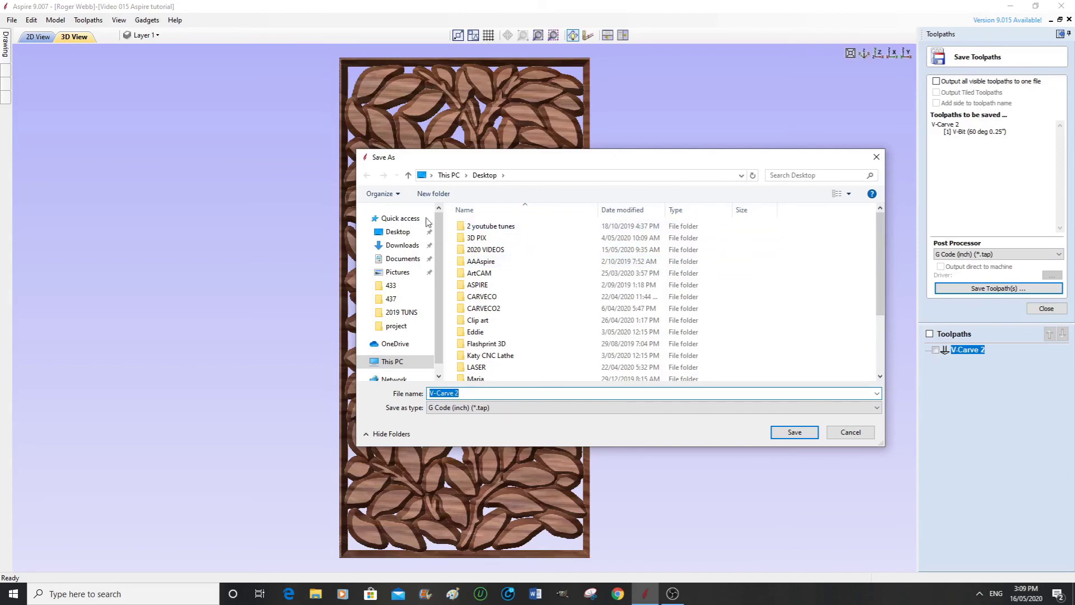
pyautogui.click(387, 232)
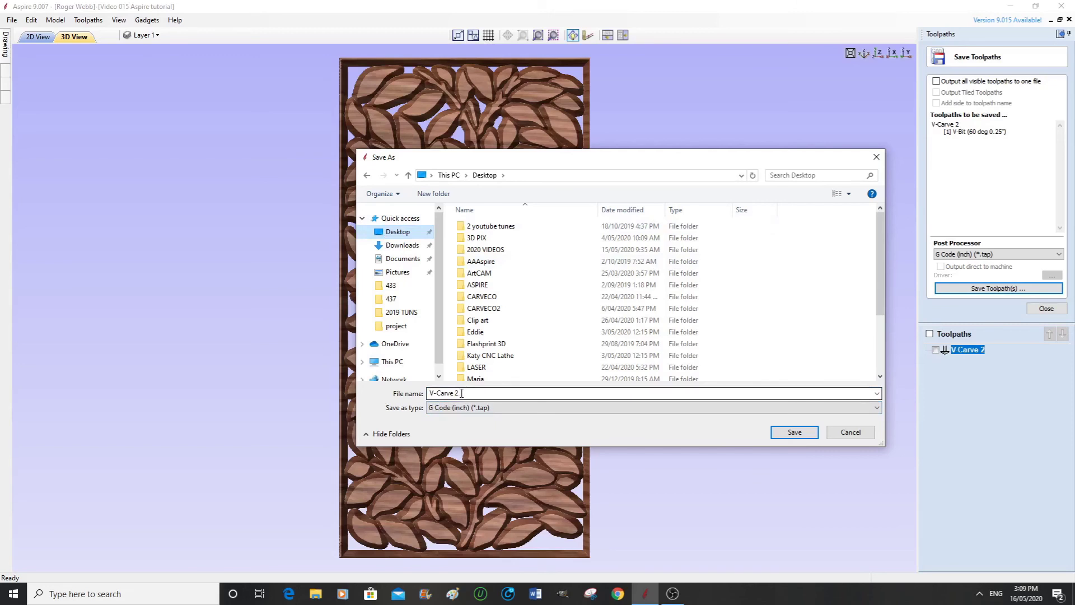
pyautogui.click(462, 393)
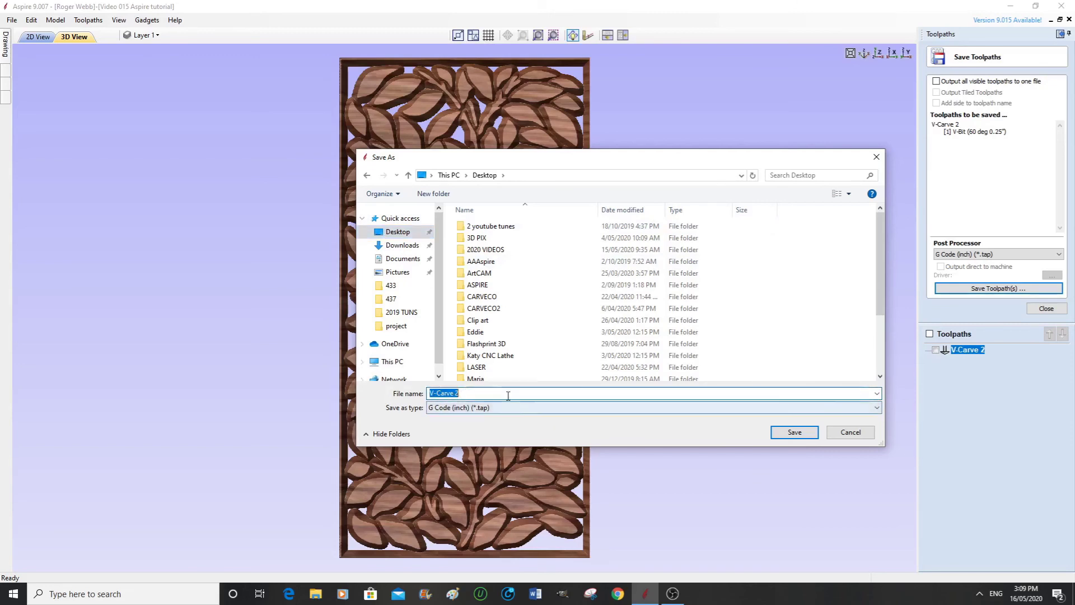
pyautogui.click(465, 394)
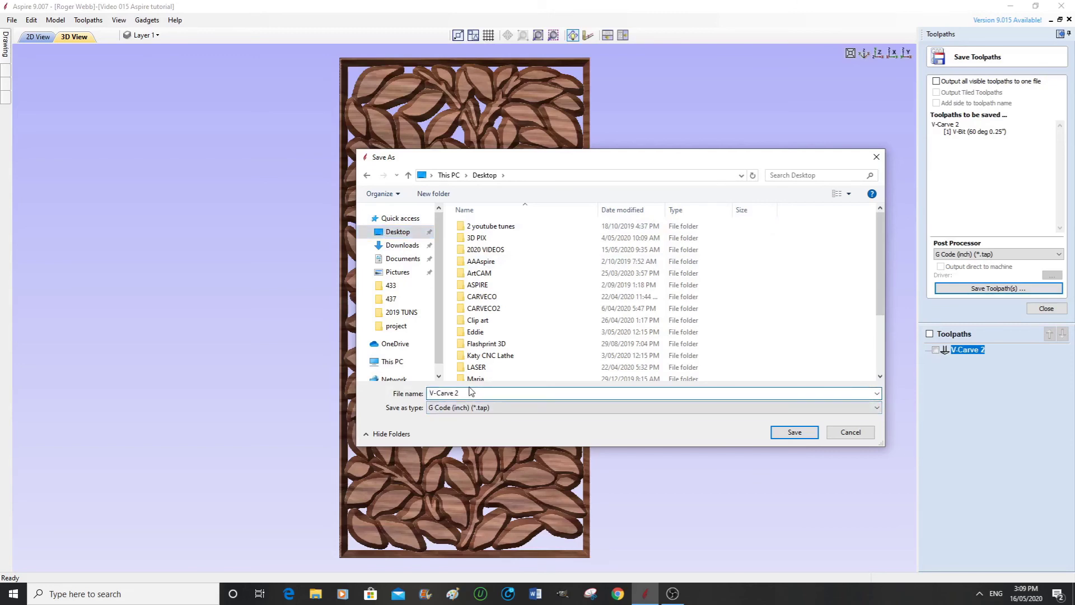
pyautogui.write('tree')
pyautogui.click(795, 433)
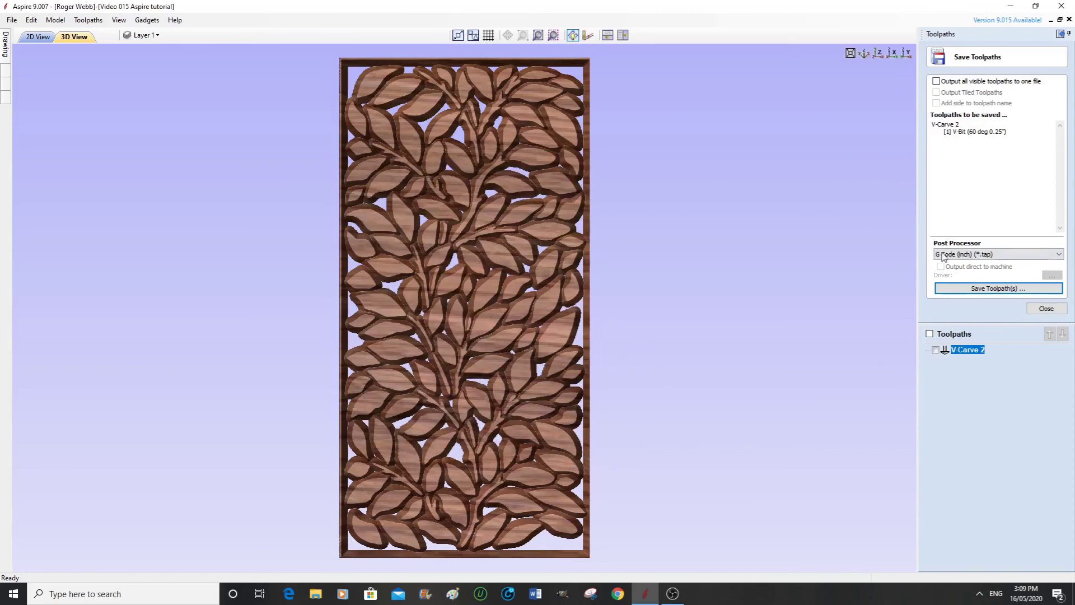
# - Switch to the Drawing tab to collapse the Toolpaths panel
pyautogui.click(1061, 34)
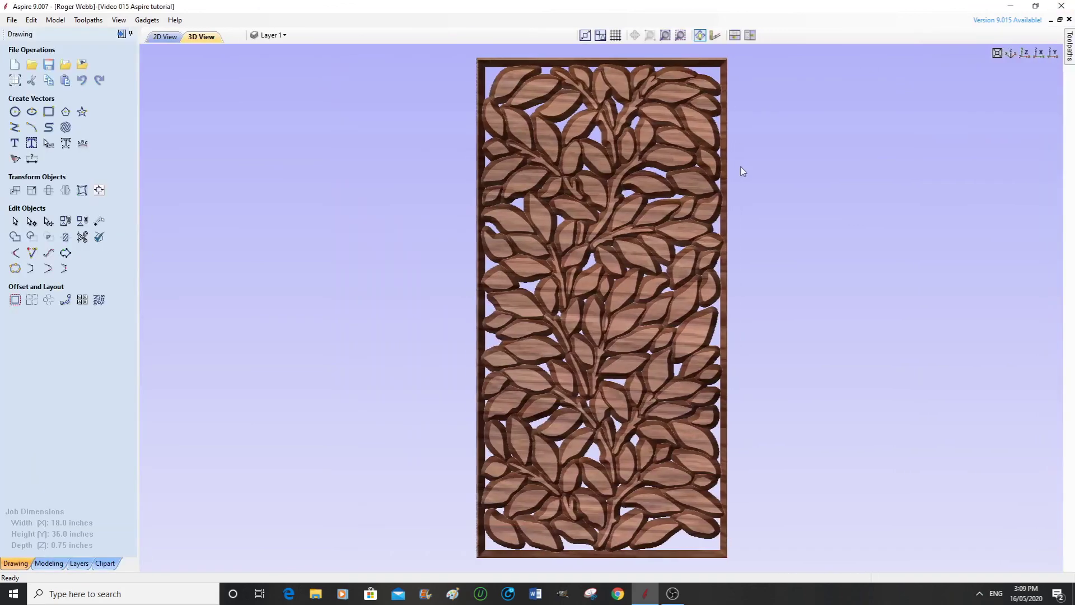